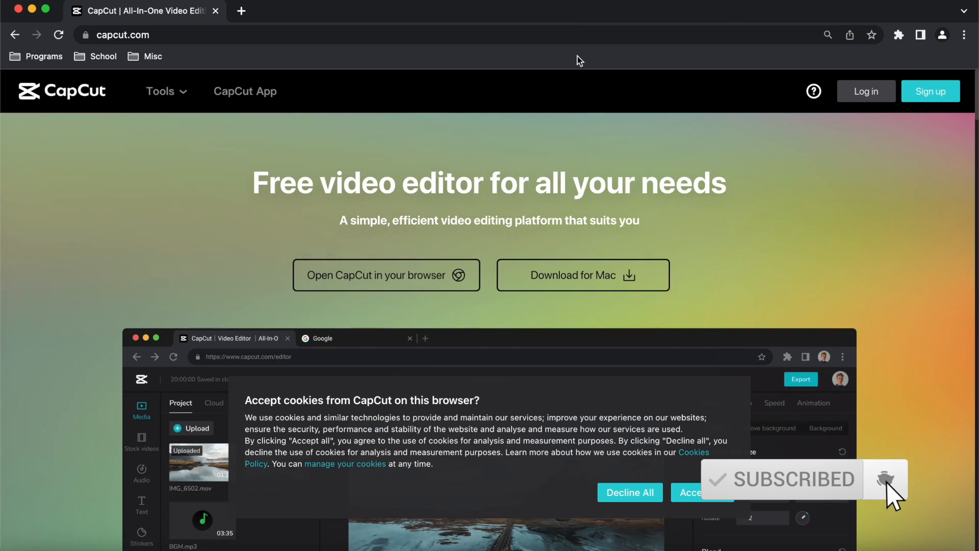
Switch from the browser to the CapCut desktop app, hide the browser window and create a new video project.
click(100, 35)
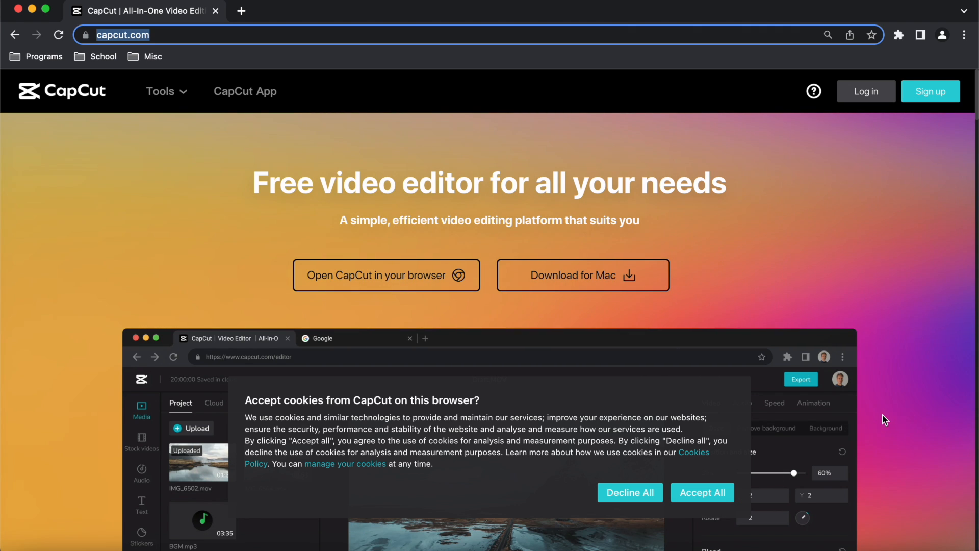
click(882, 436)
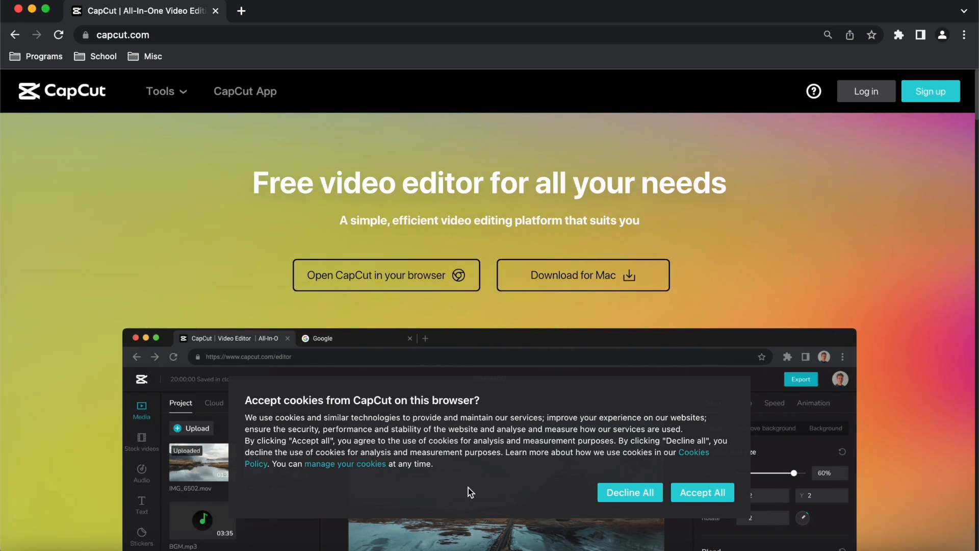
click(489, 543)
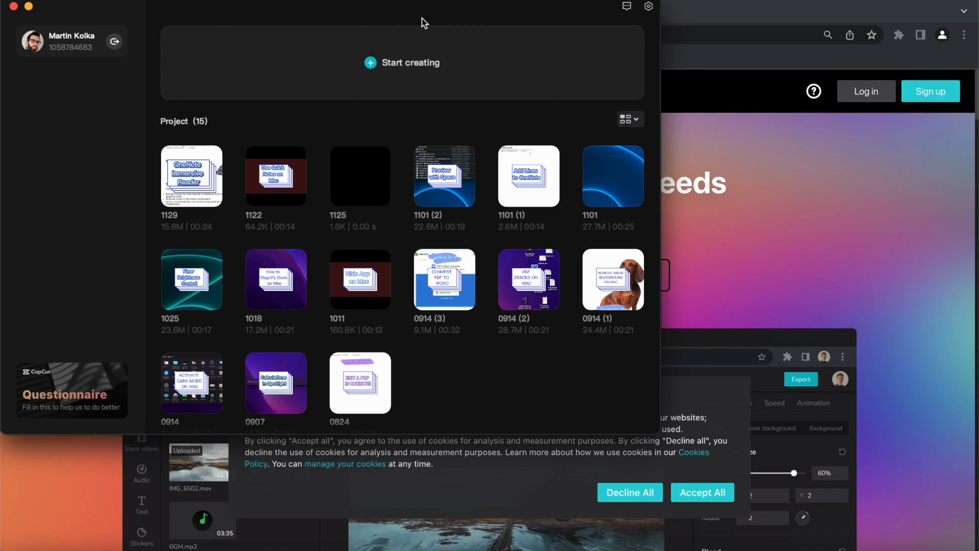
click(718, 11)
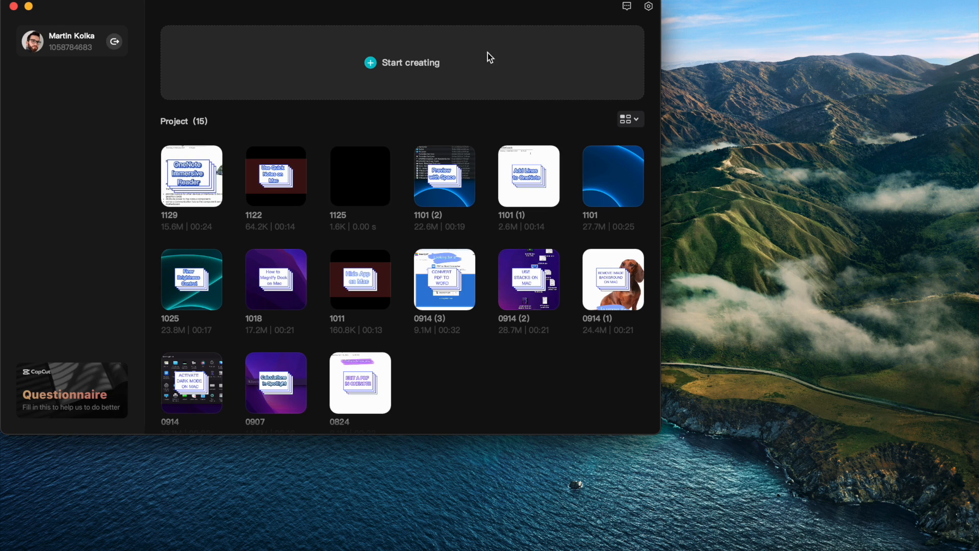
click(349, 83)
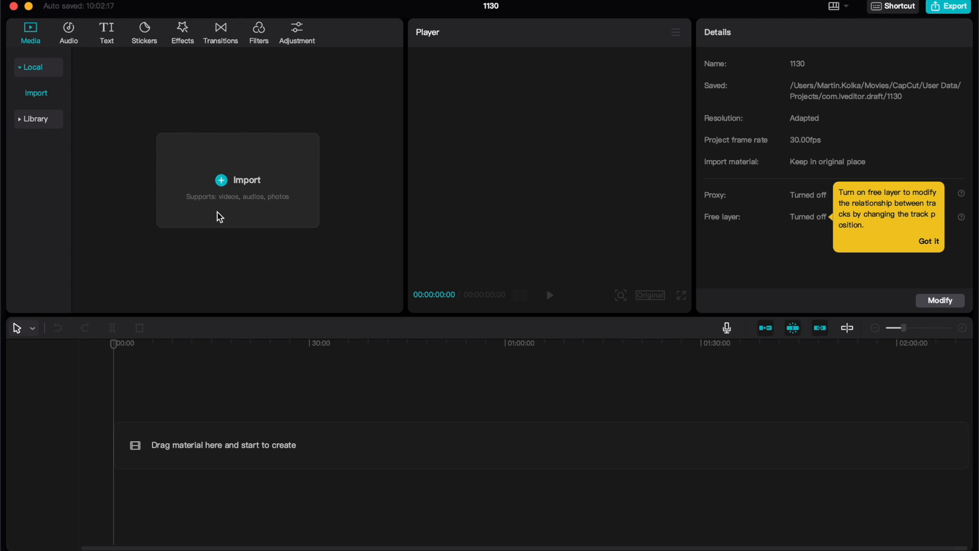
Look through the audio, text, sticker, effect, transition, filter and adjustment libraries, then return to the local media.
click(72, 31)
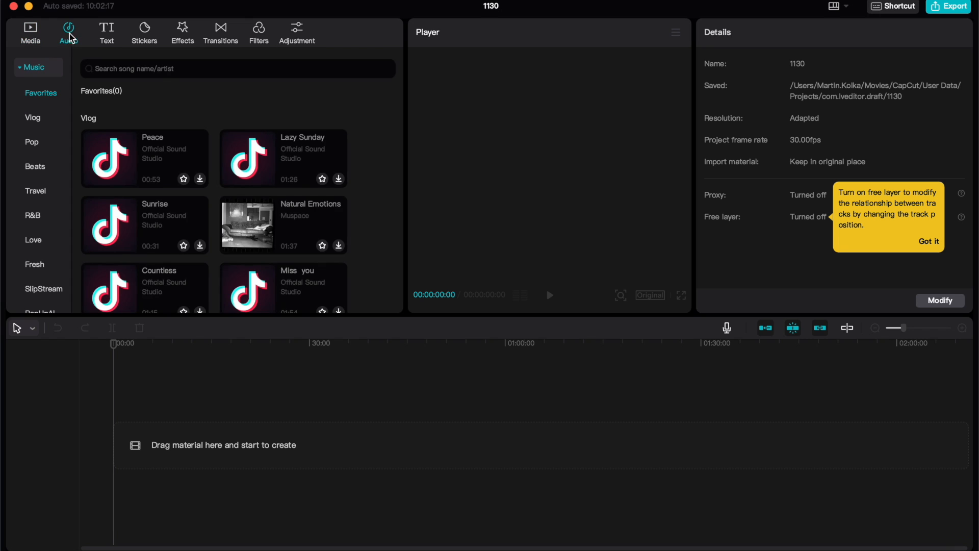
click(106, 35)
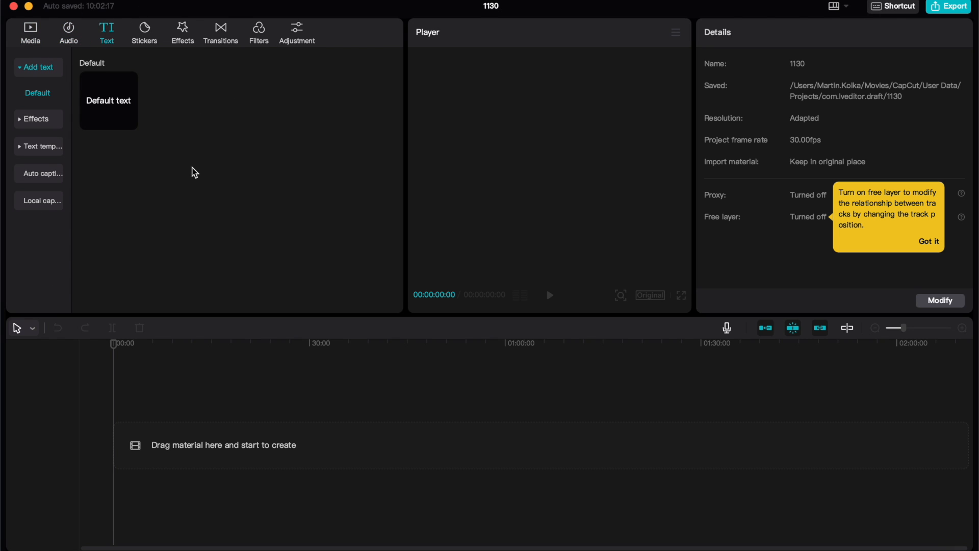
click(159, 31)
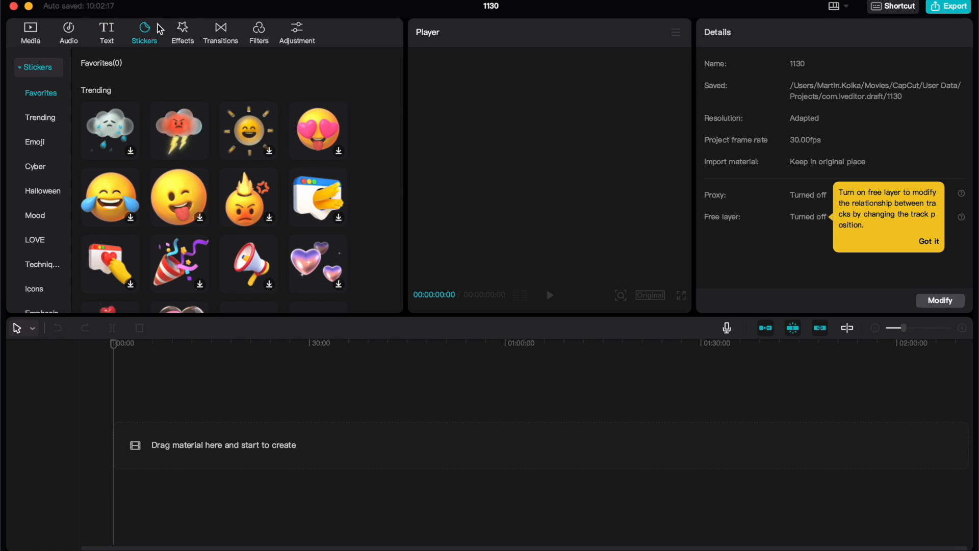
click(191, 37)
click(225, 34)
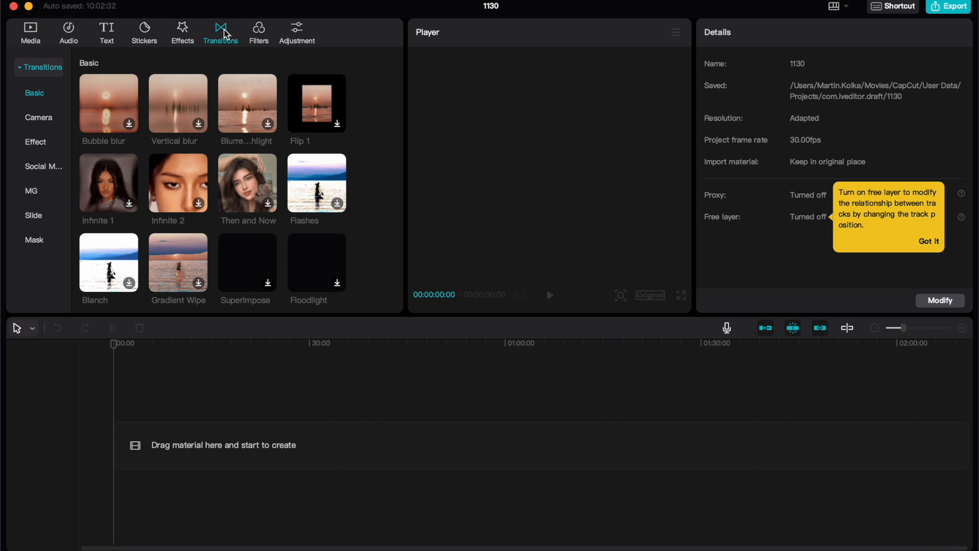
click(259, 31)
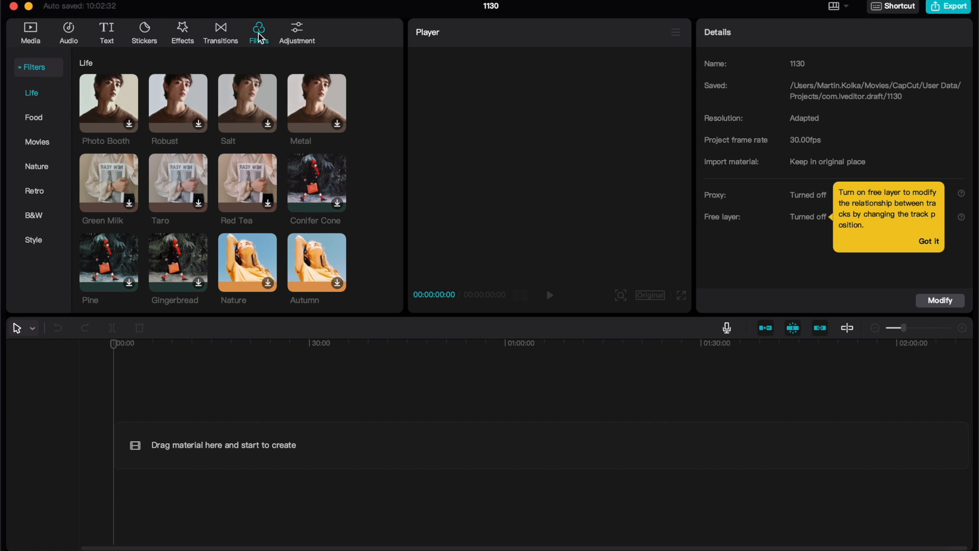
click(298, 36)
click(258, 31)
click(217, 41)
click(184, 34)
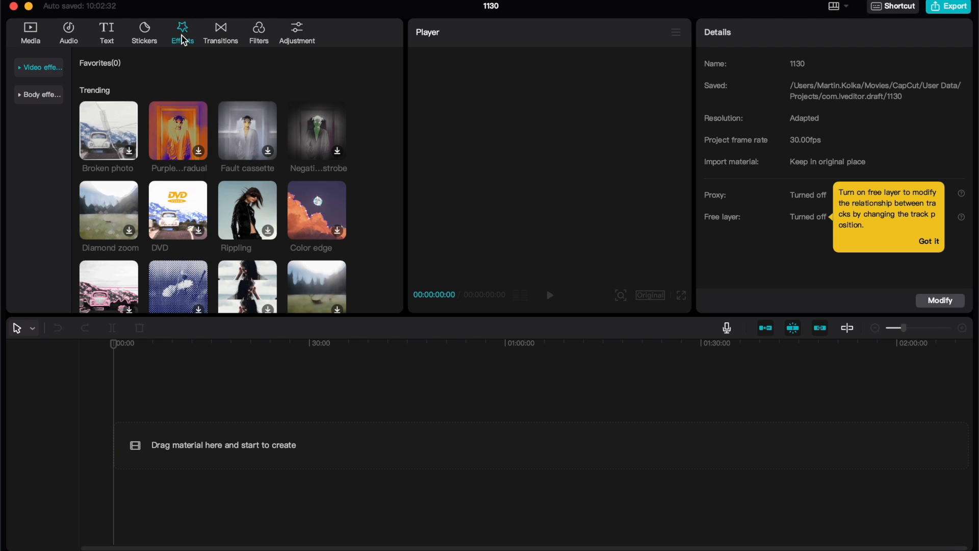
click(146, 34)
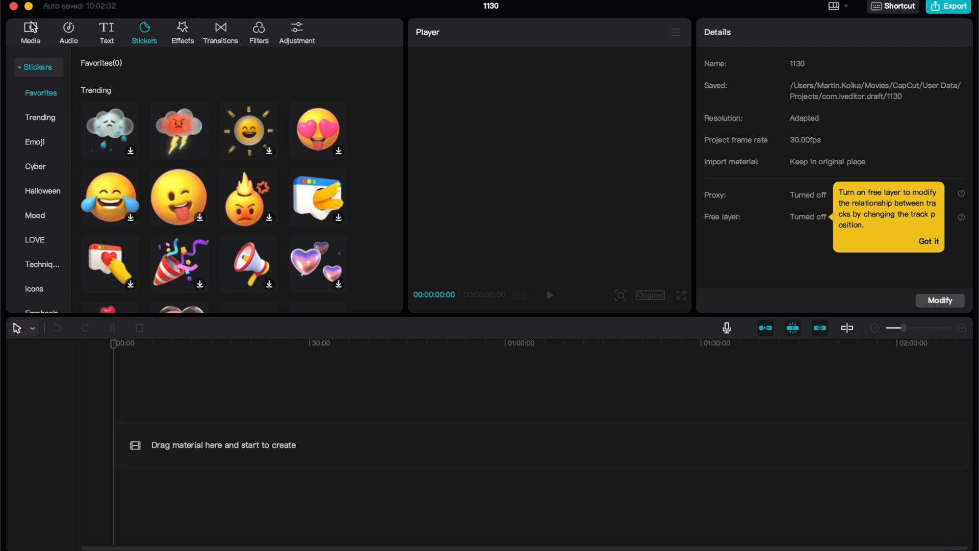
click(32, 33)
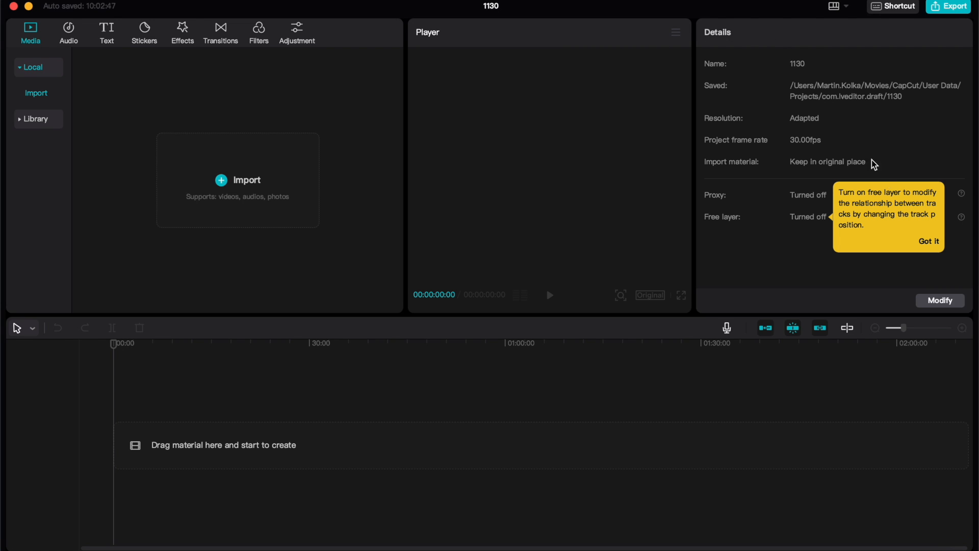
Import Change Macs Name.mov from the To Edit folder and place it at the start of the timeline.
click(927, 242)
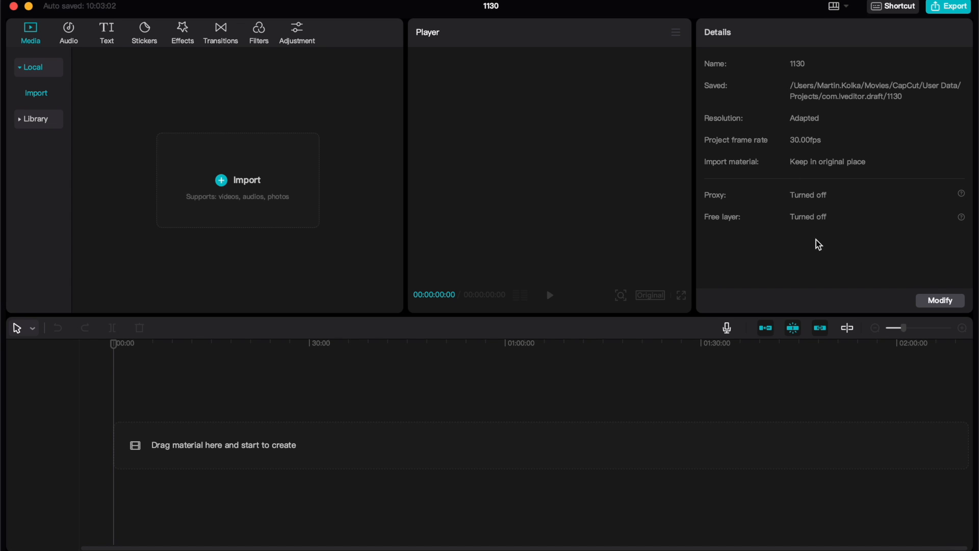
click(345, 418)
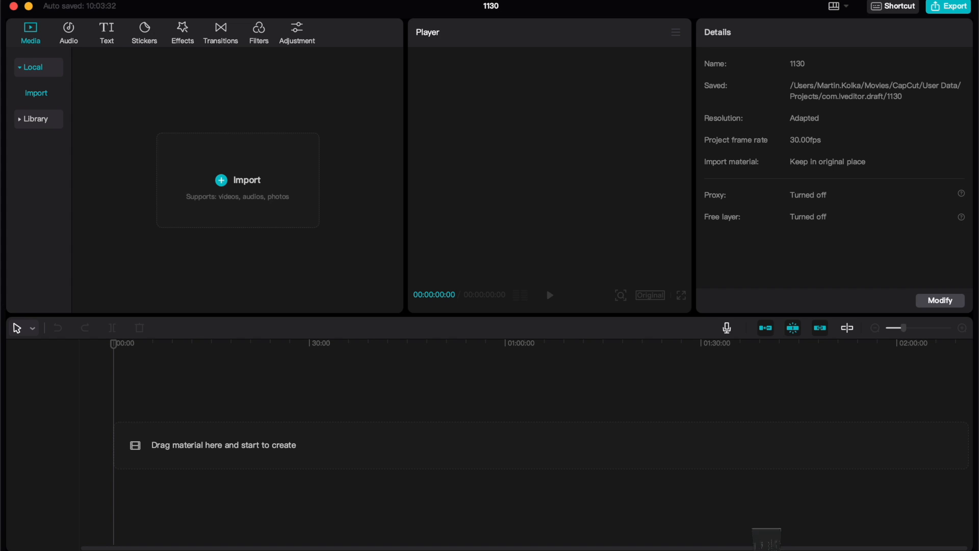
click(766, 535)
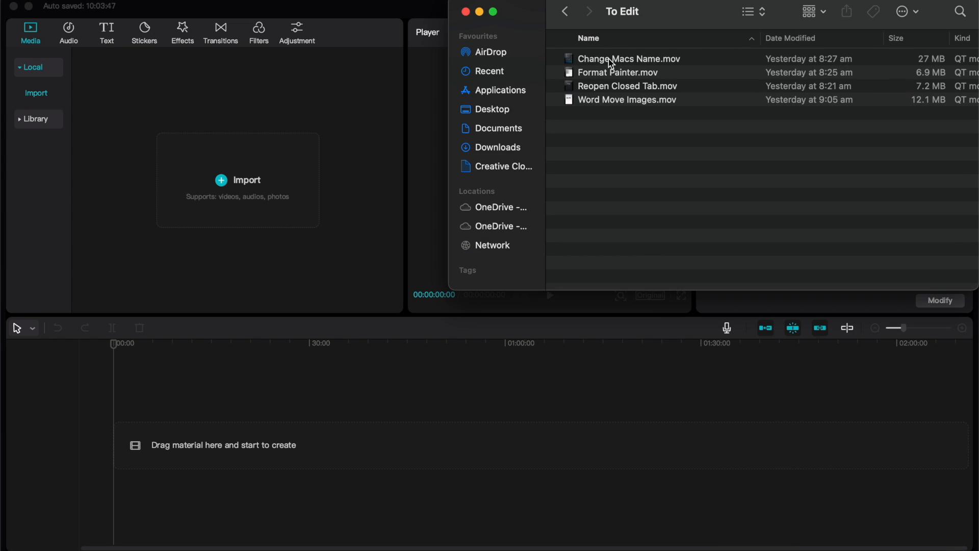
drag(608, 60, 245, 188)
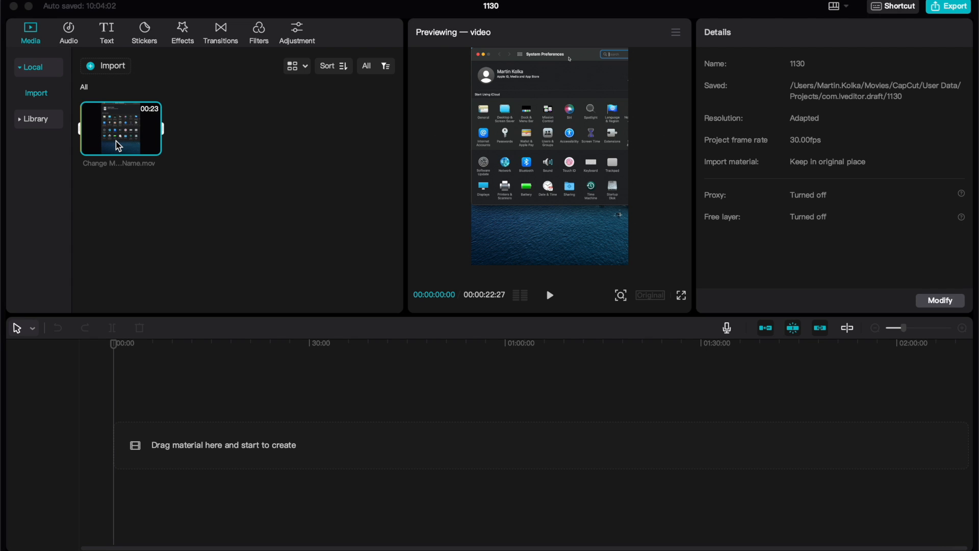
drag(115, 141, 179, 449)
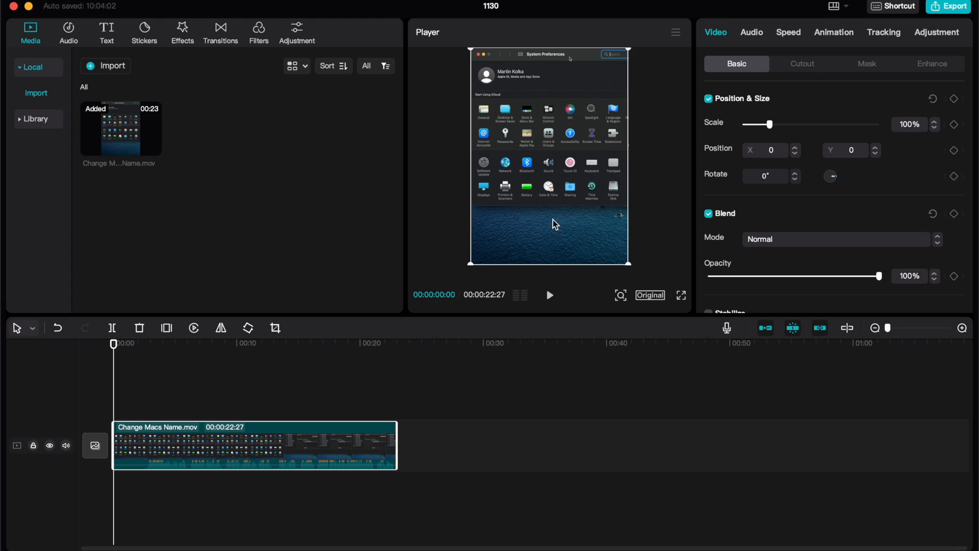
Preview the clip from the start and around the 8-second mark, then return to the beginning and pause playback.
click(550, 295)
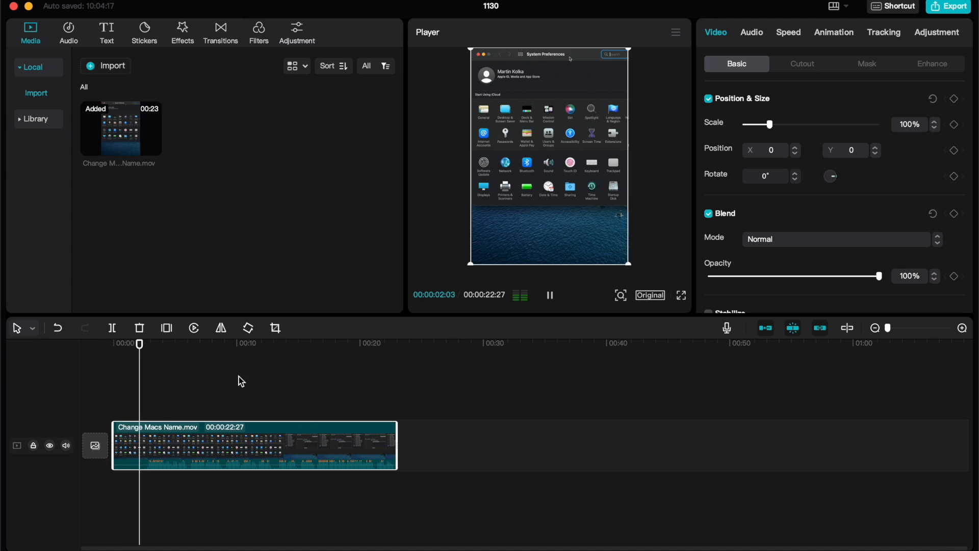
click(217, 345)
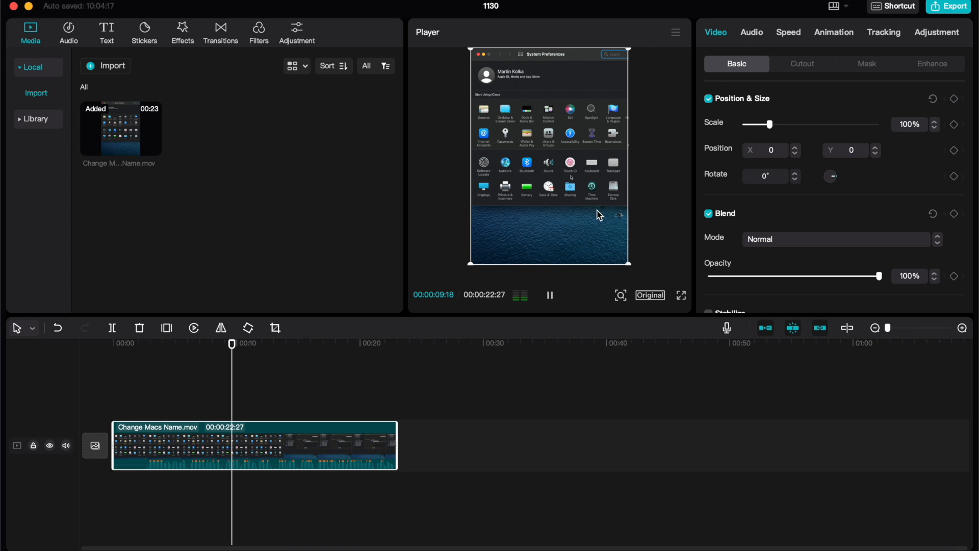
click(64, 350)
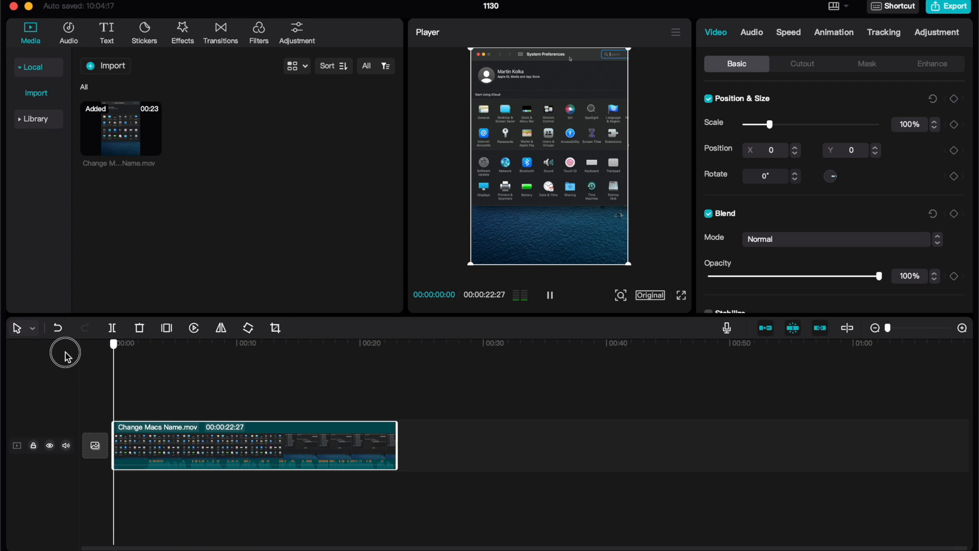
click(551, 296)
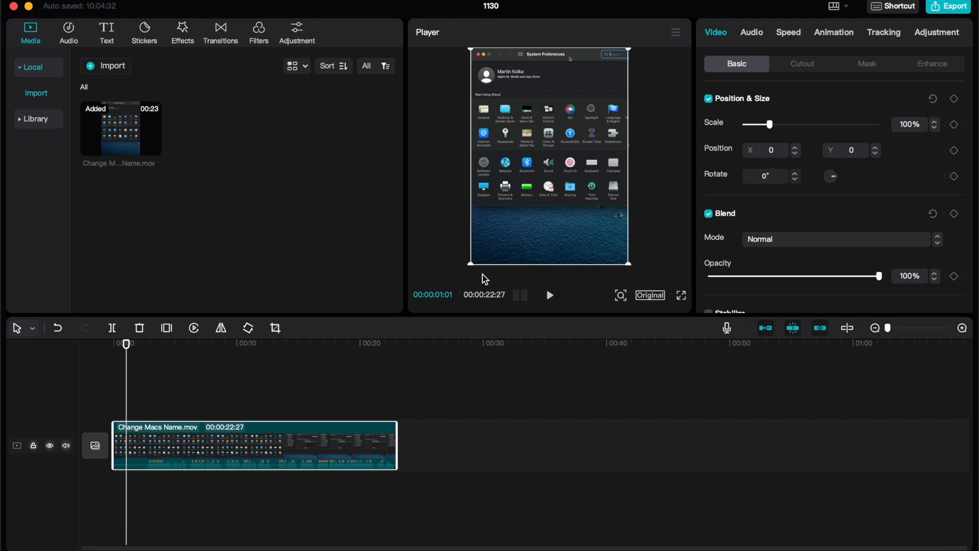
Set the project's aspect ratio to 9:16 and enlarge the clip to about 128% so it fills the frame.
click(651, 297)
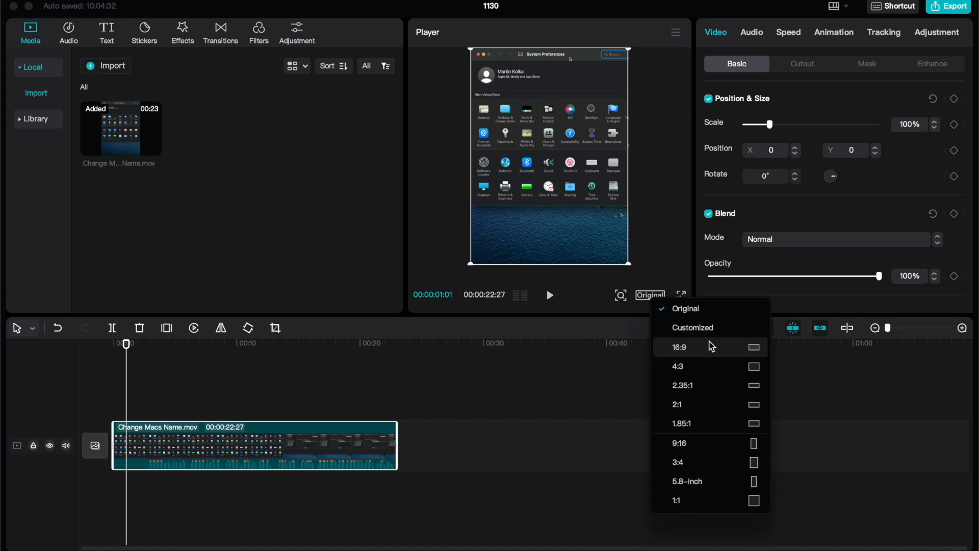
click(698, 442)
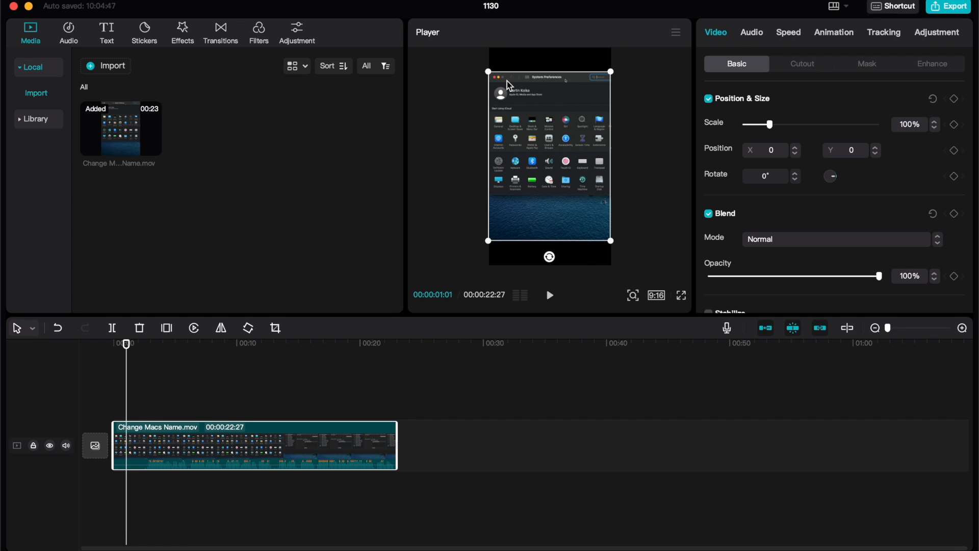
click(489, 242)
drag(488, 244, 472, 259)
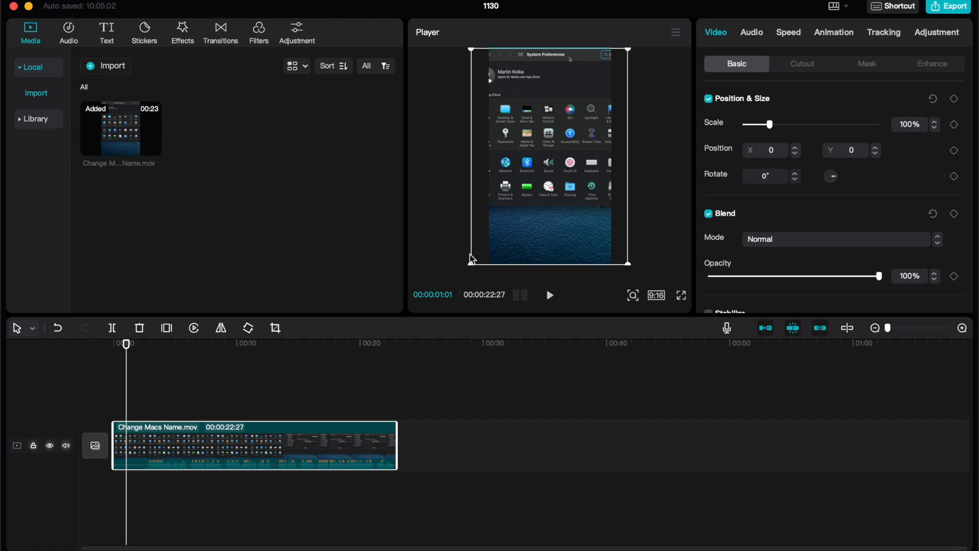
click(657, 128)
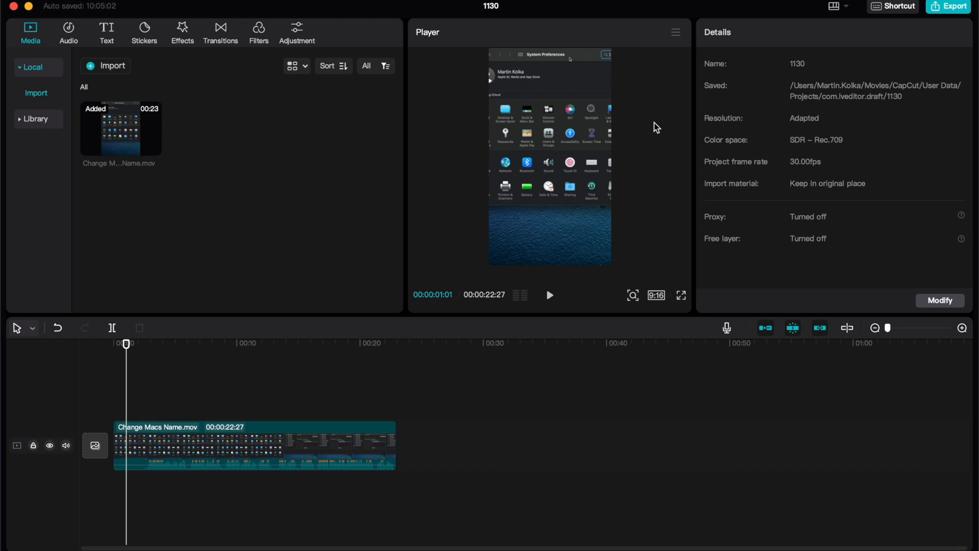
click(229, 444)
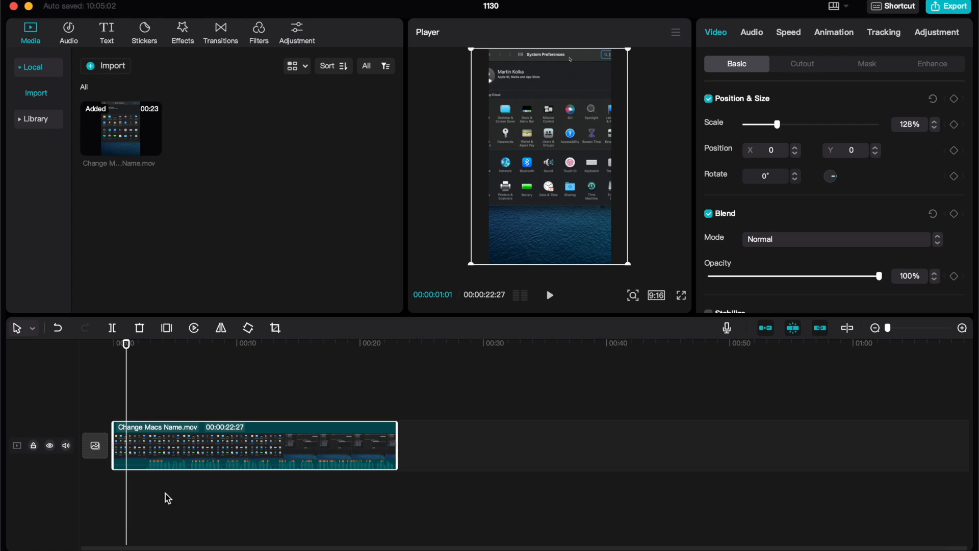
Split the clip at 00:00:01:01 and delete the short opening segment.
drag(127, 345, 111, 348)
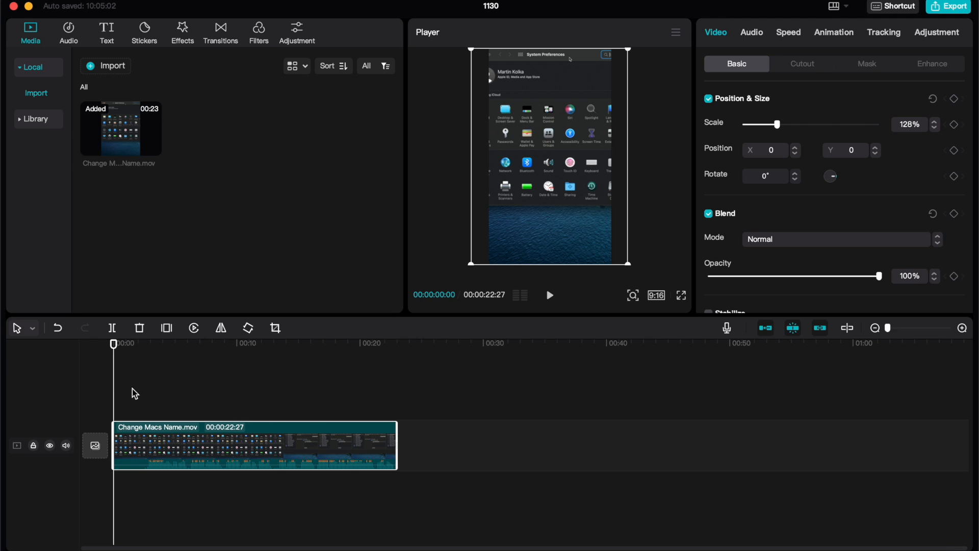
click(141, 430)
click(550, 295)
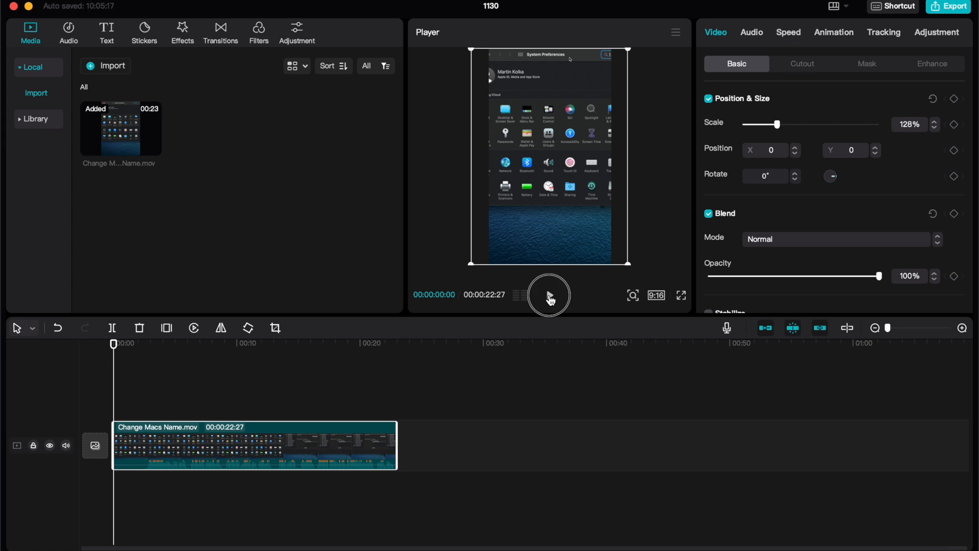
click(550, 295)
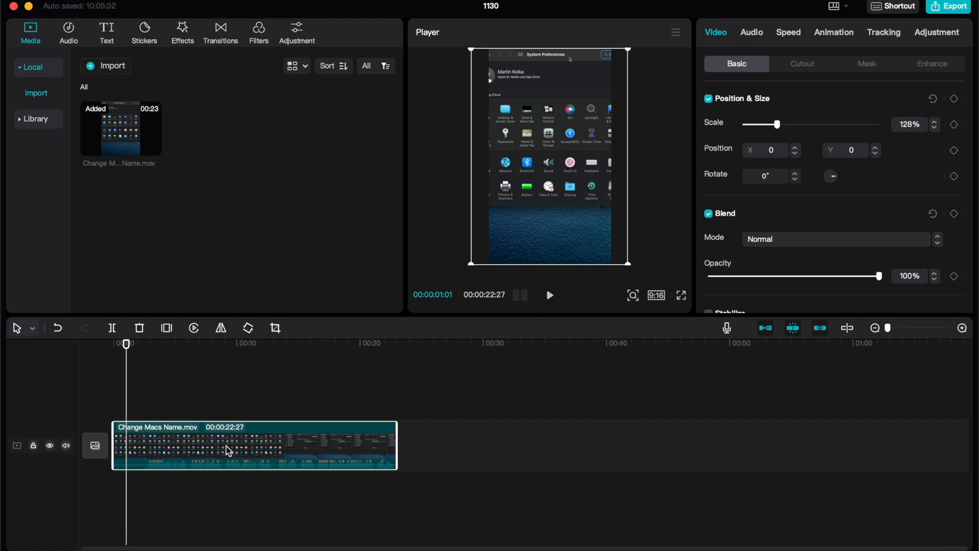
click(113, 328)
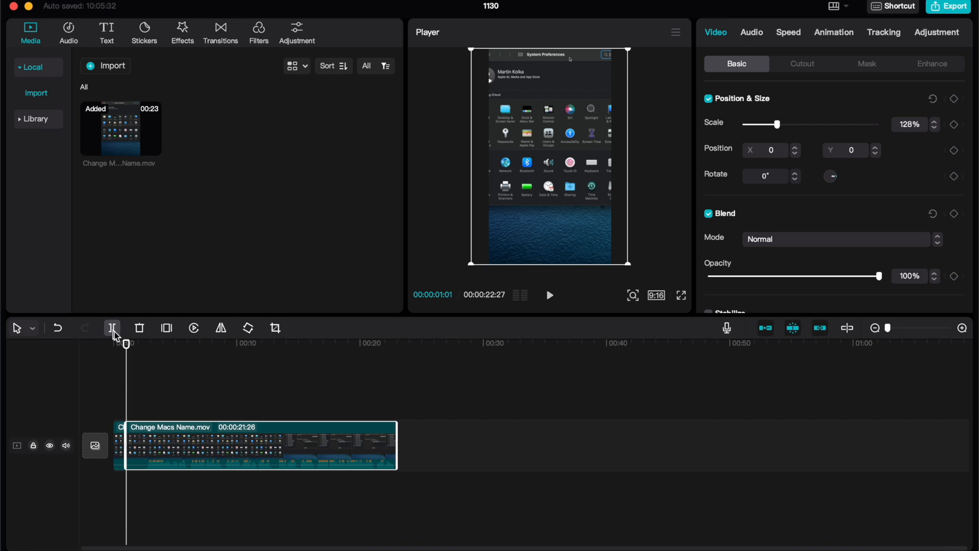
click(118, 439)
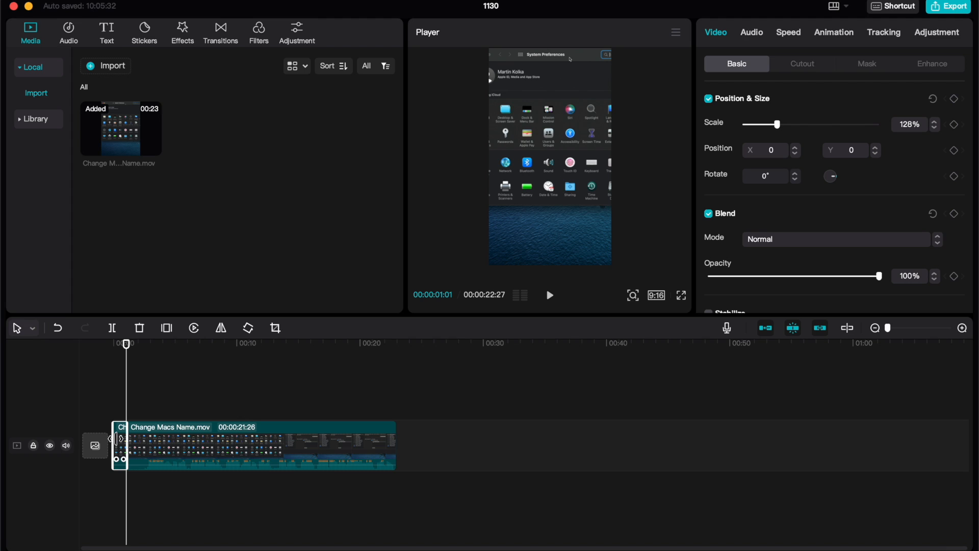
key(Delete)
Split the trimmed clip at about 00:00:02:28 and again at about 00:00:08:23.
click(123, 344)
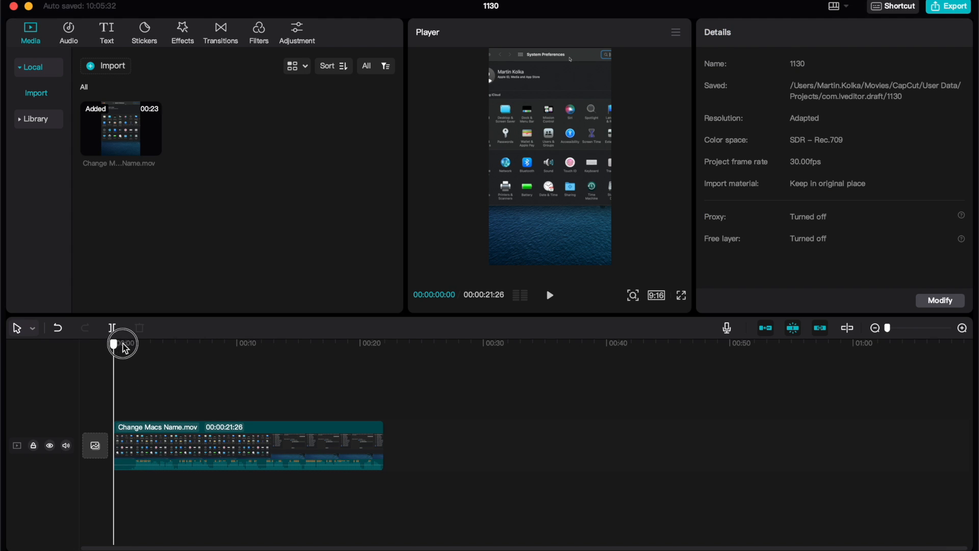
drag(125, 349, 148, 343)
click(113, 328)
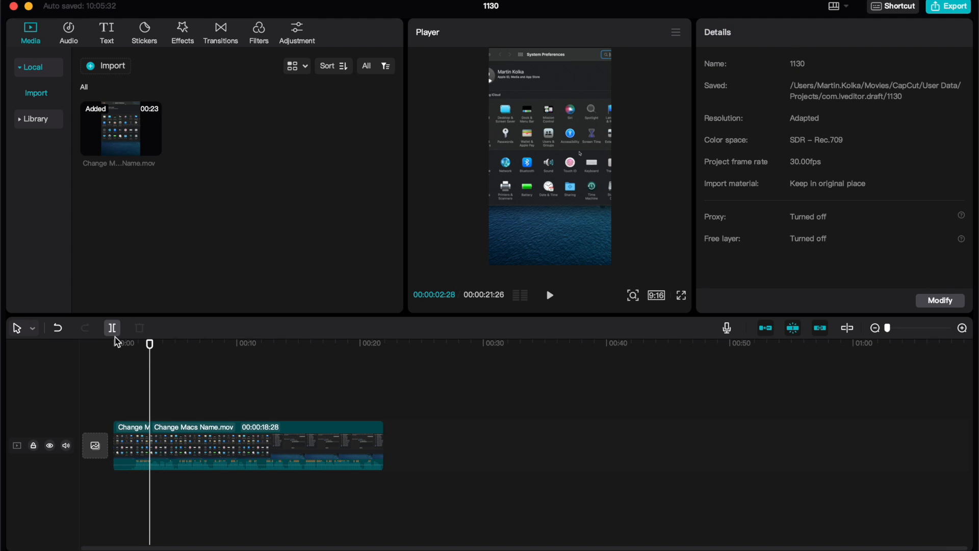
click(220, 344)
click(112, 329)
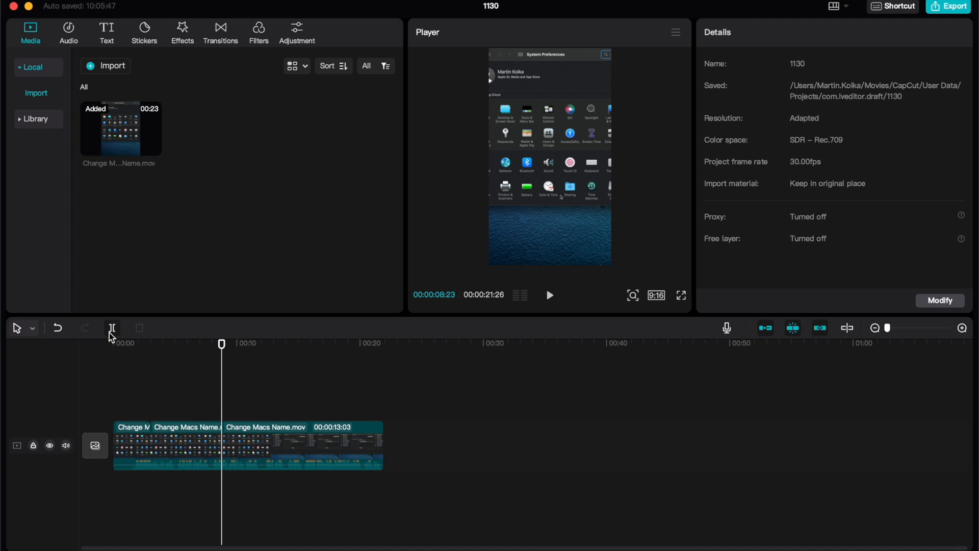
Try deleting the middle segment, and undo the deletion together with all earlier cuts to restore the single full-length clip.
click(197, 441)
key(Delete)
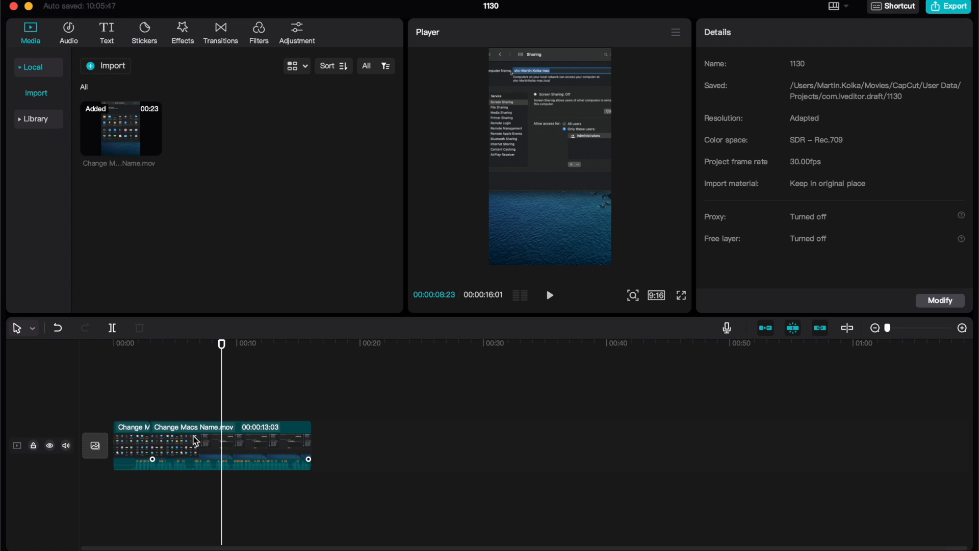
key(super+z)
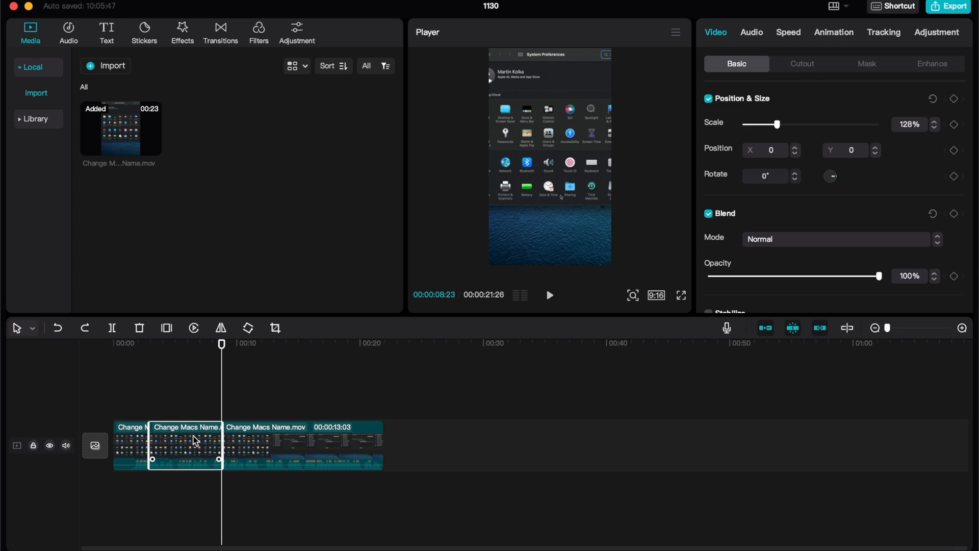
key(super+z)
key(super+z)
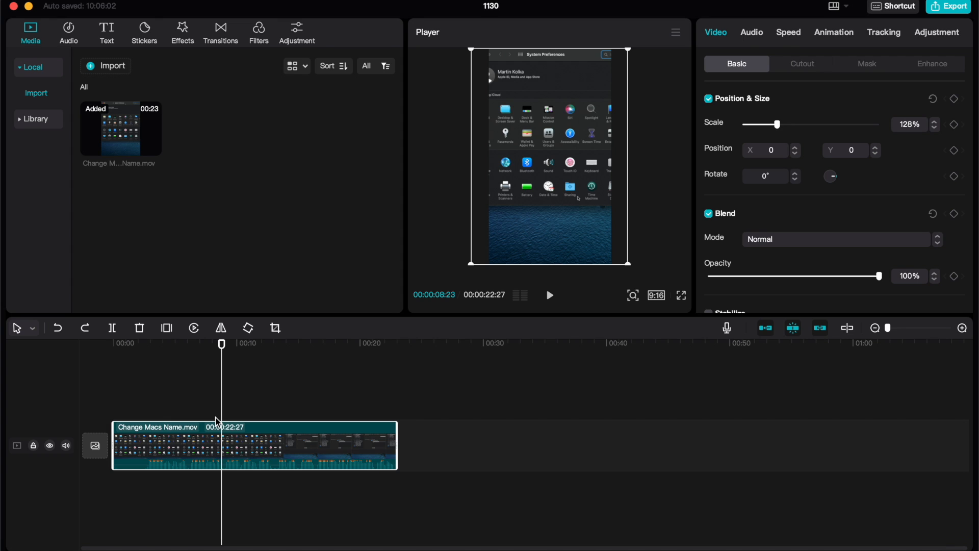
Generate auto captions from the clip's speech with the language set to English.
click(104, 34)
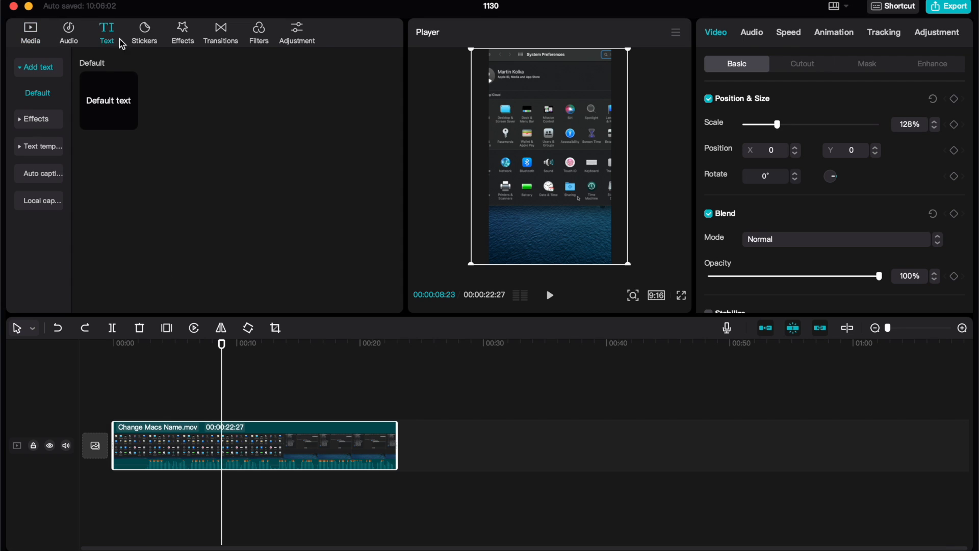
click(32, 174)
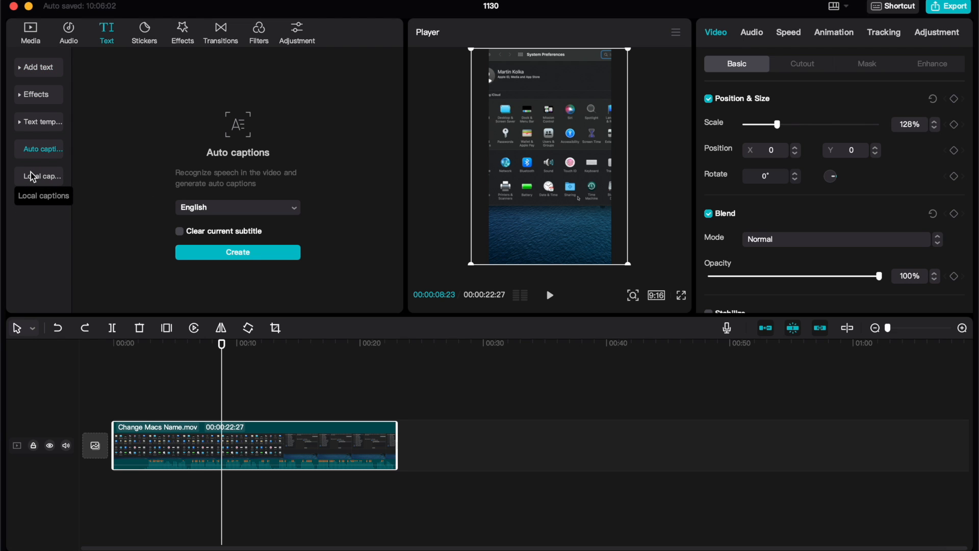
click(218, 252)
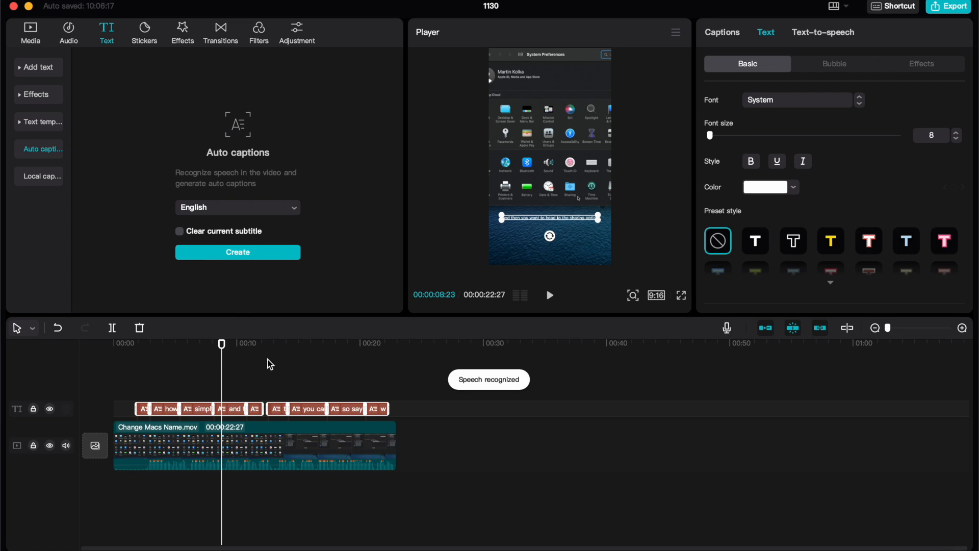
Play the video from about the 8-second mark to check the generated captions, and pause at 00:00:14:22.
mouse_move(221, 344)
mouse_down()
mouse_move(268, 345)
mouse_move(221, 347)
mouse_up()
click(550, 295)
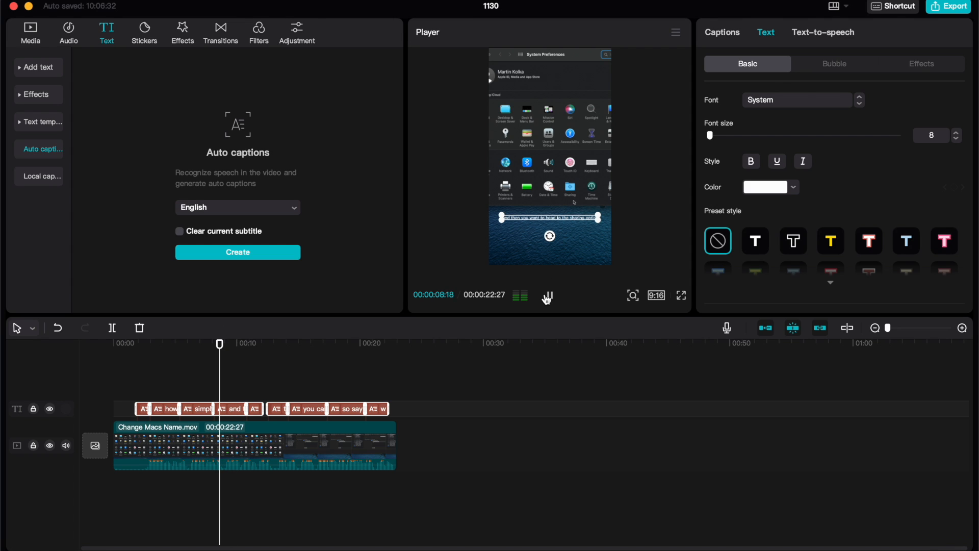
click(635, 235)
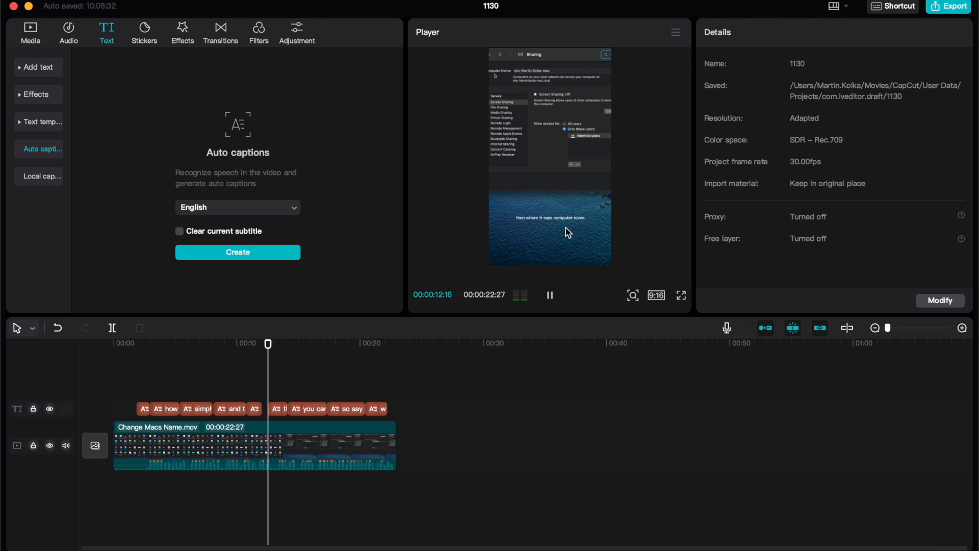
click(550, 296)
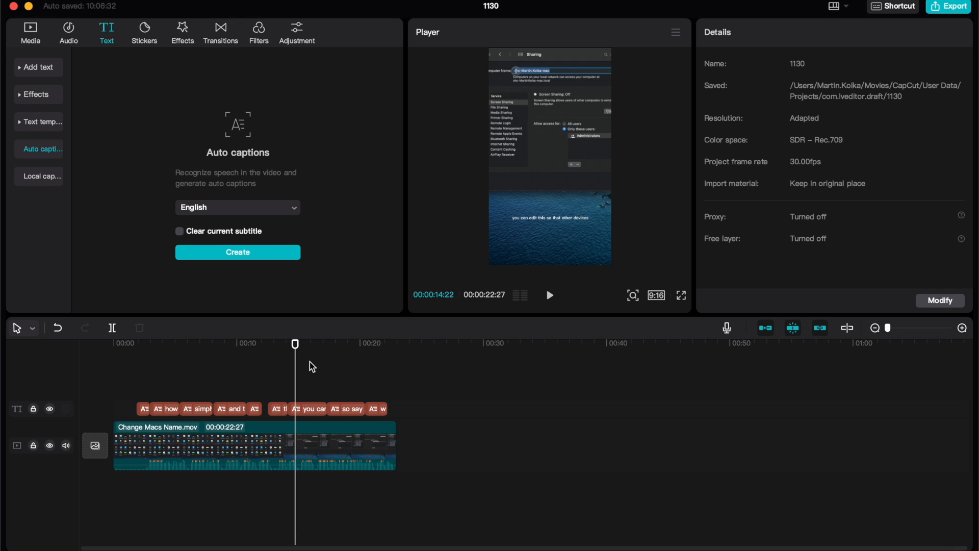
Select all the captions on the timeline and review their font, style, position and size settings.
click(312, 402)
drag(312, 403, 117, 373)
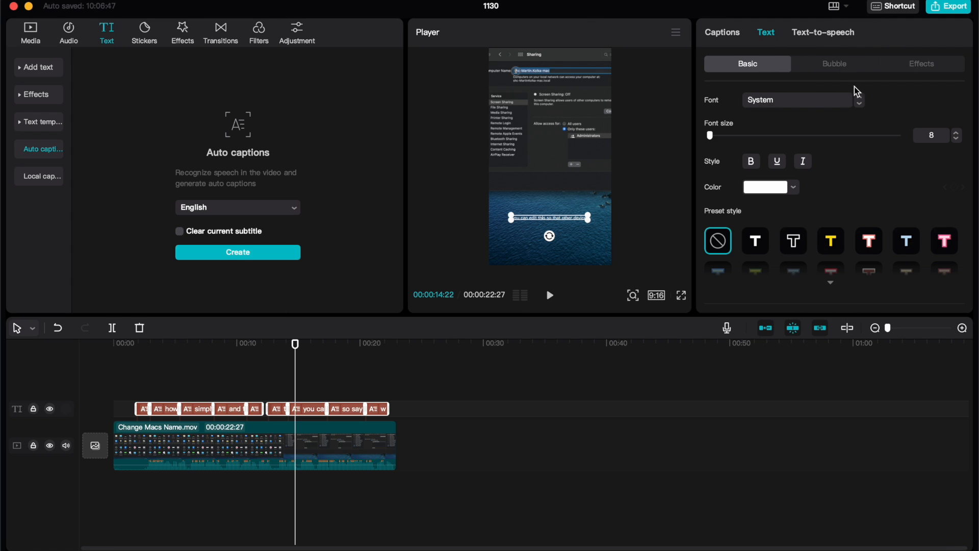
scroll(783, 146, down, 4)
scroll(783, 147, down, 4)
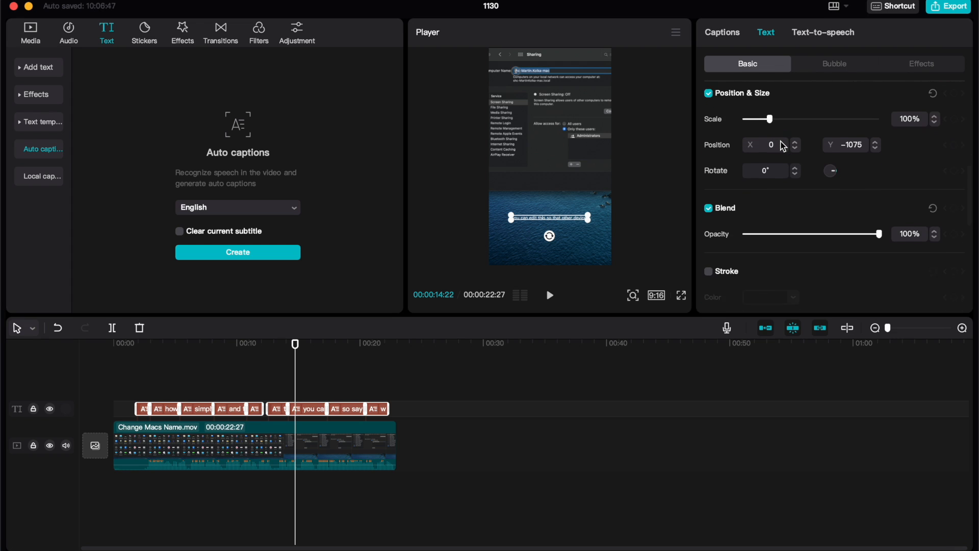
scroll(783, 147, up, 8)
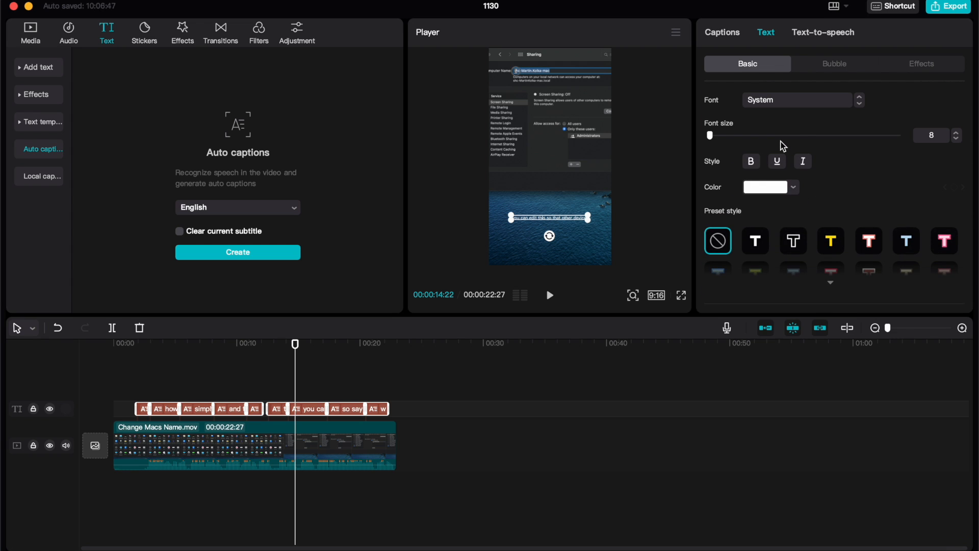
Capitalize the start of the first caption in the captions list so it reads "So let me show you".
click(729, 38)
scroll(757, 153, up, 3)
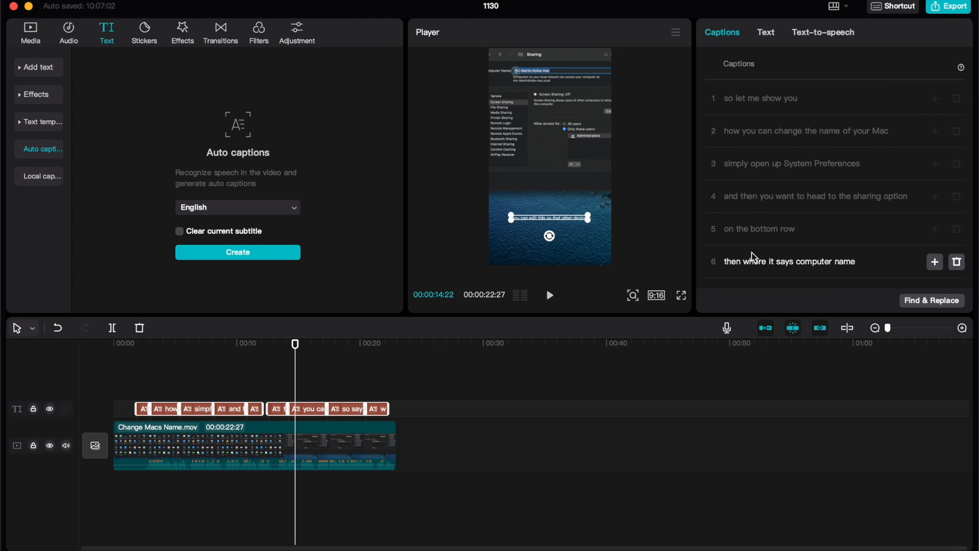
click(726, 98)
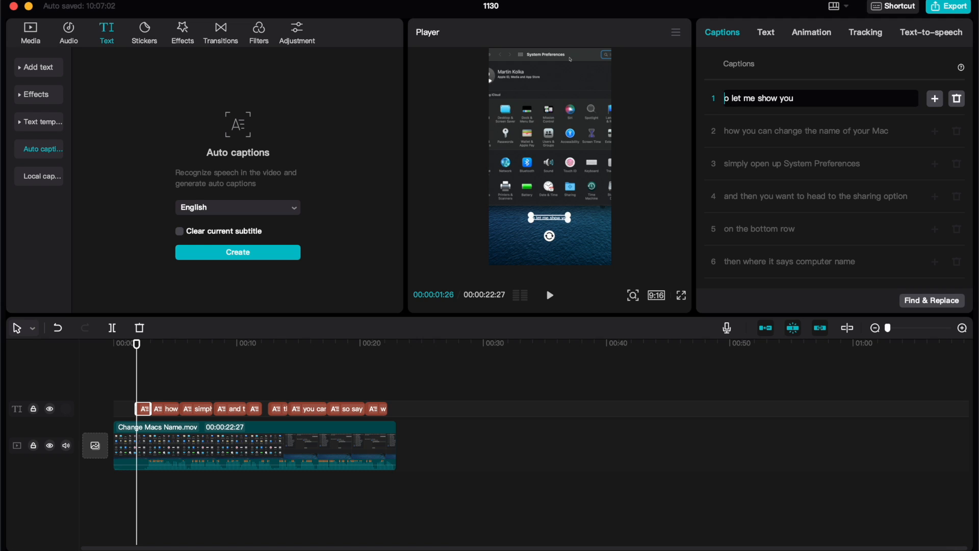
text(S)
Add a full stop to the last caption so it reads "will see the new name.".
scroll(799, 107, down, 3)
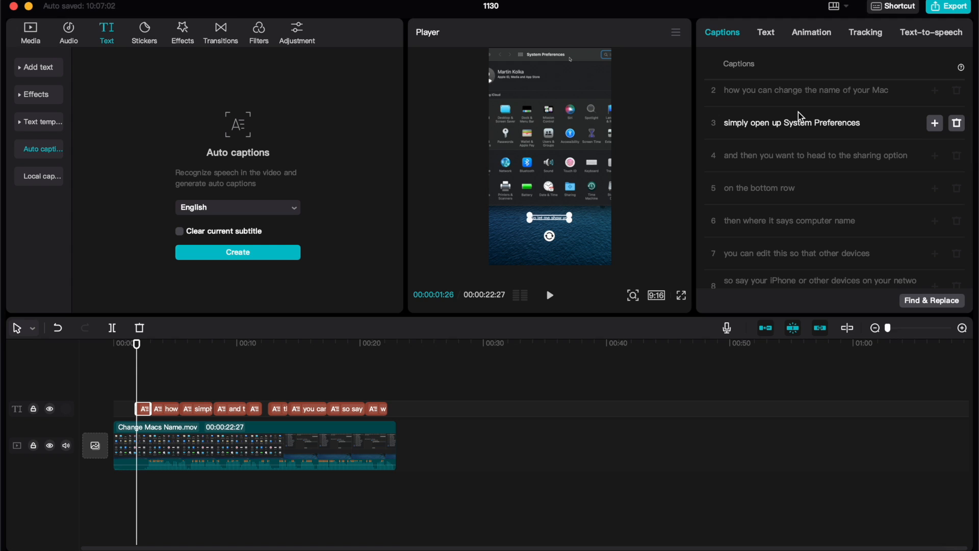
scroll(803, 148, down, 3)
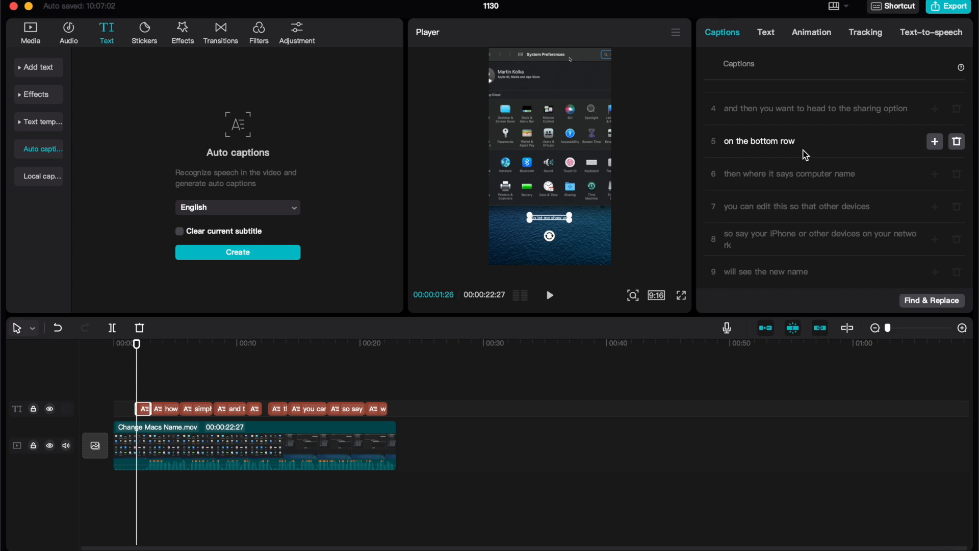
click(813, 275)
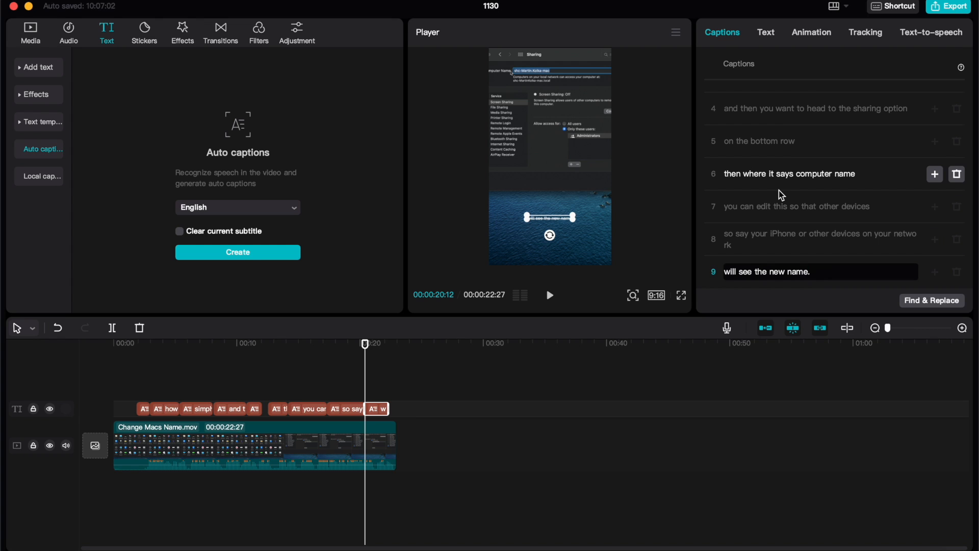
scroll(724, 164, up, 4)
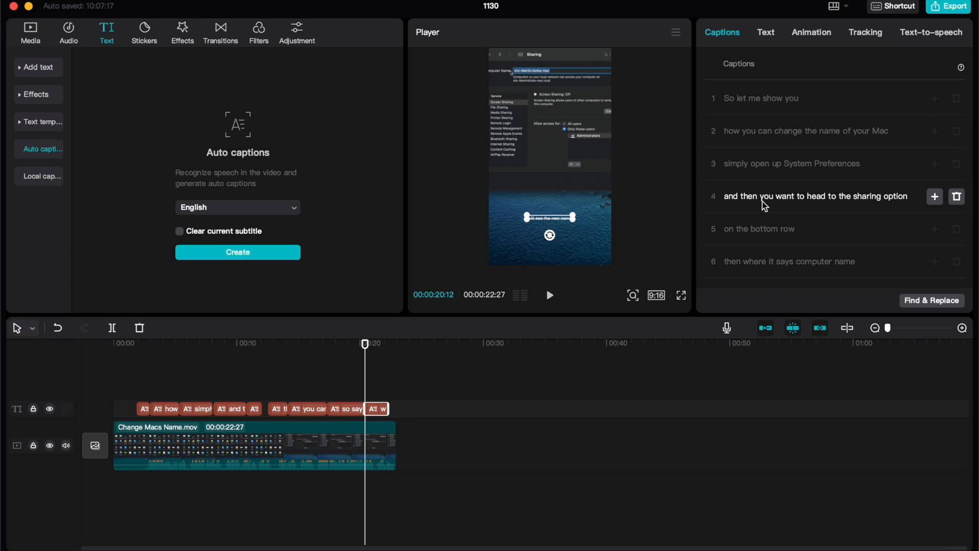
Review the basic text settings, bubble styles and text effects available for the captions.
click(769, 34)
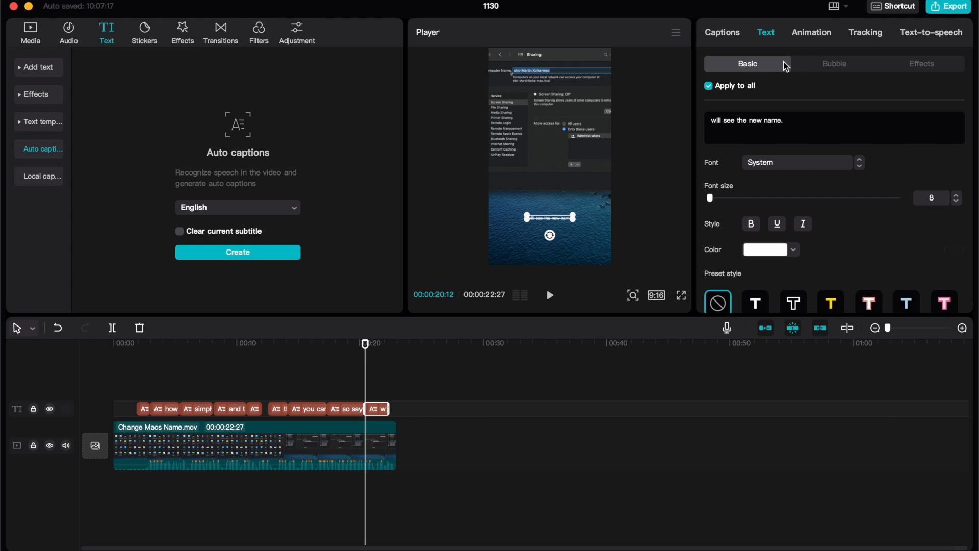
scroll(813, 191, down, 3)
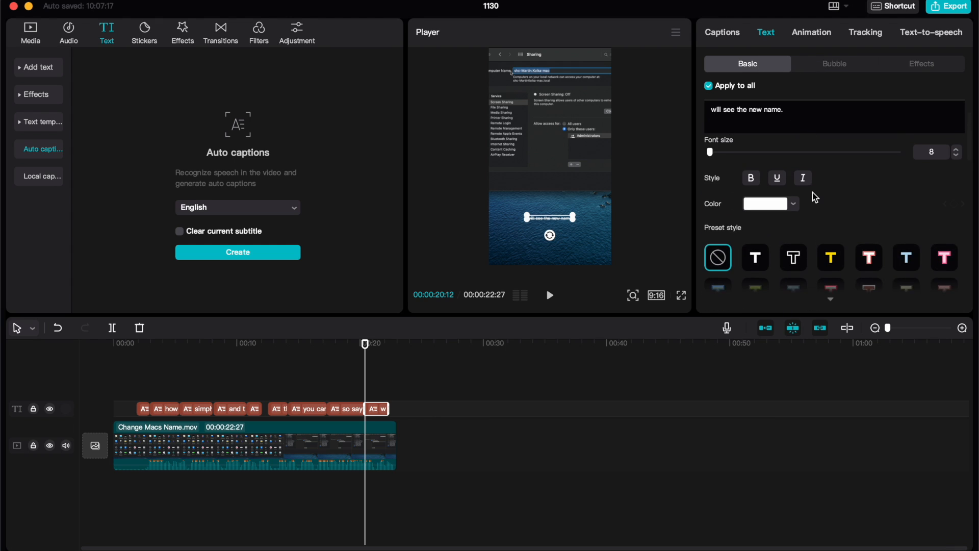
scroll(851, 181, up, 3)
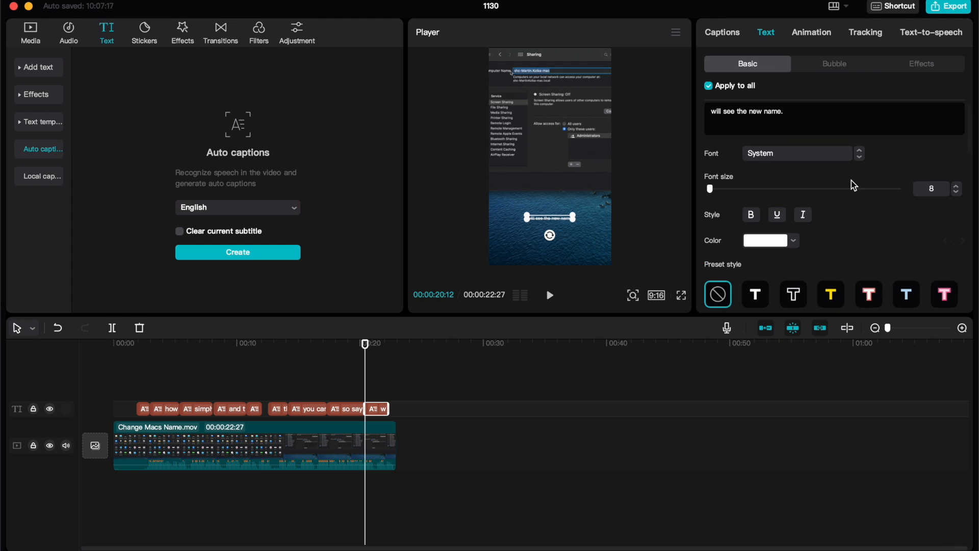
click(829, 67)
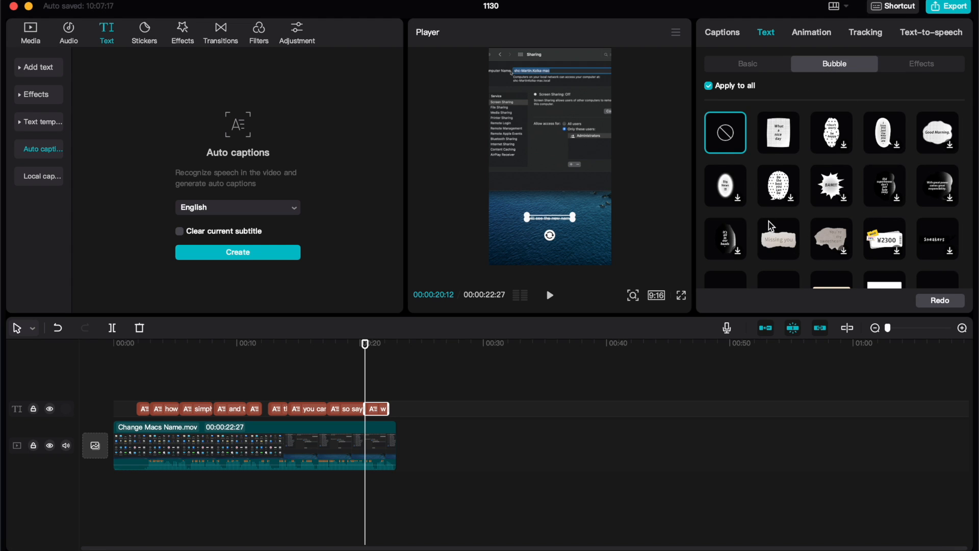
click(912, 63)
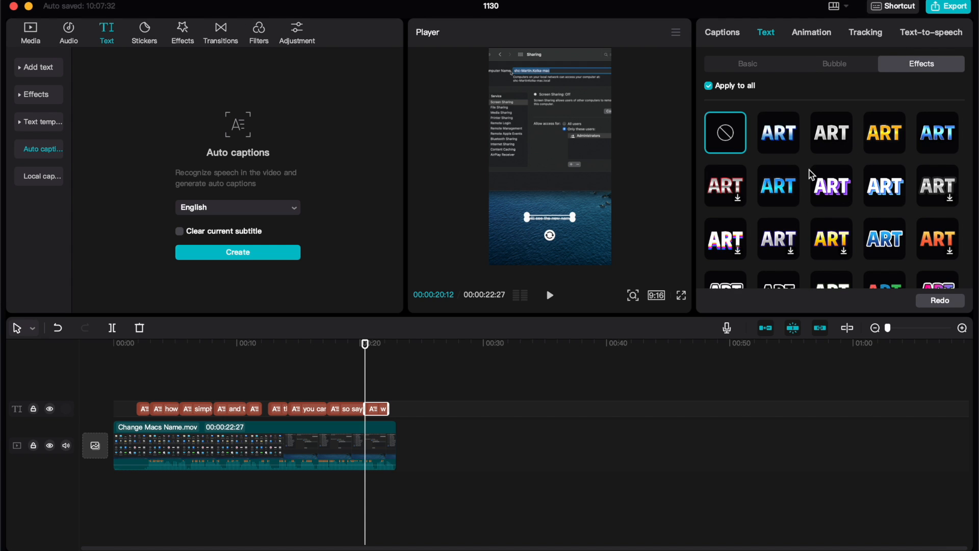
Apply the blue brush-stroke "Work execution" bubble to all captions and enlarge the caption to fill most of the frame's width.
click(836, 68)
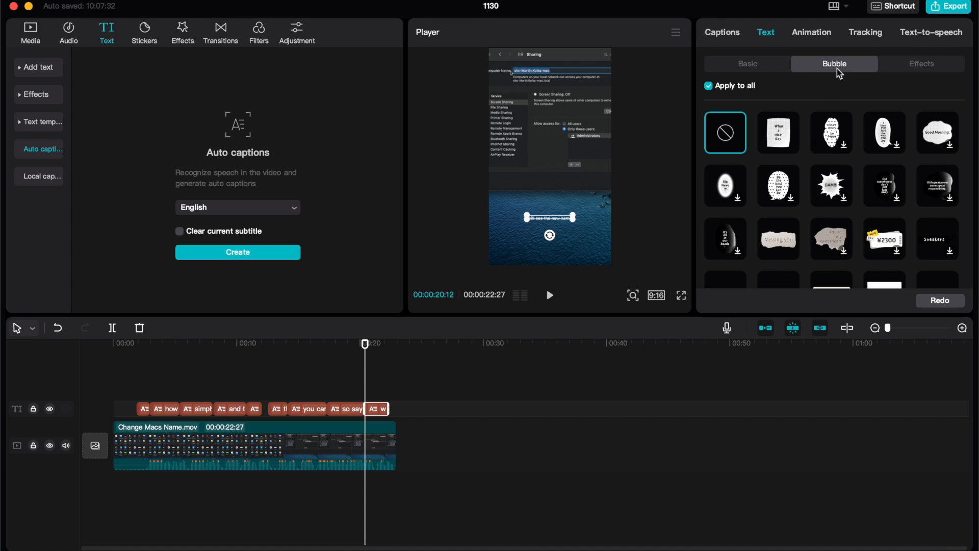
scroll(784, 184, down, 3)
scroll(787, 188, down, 5)
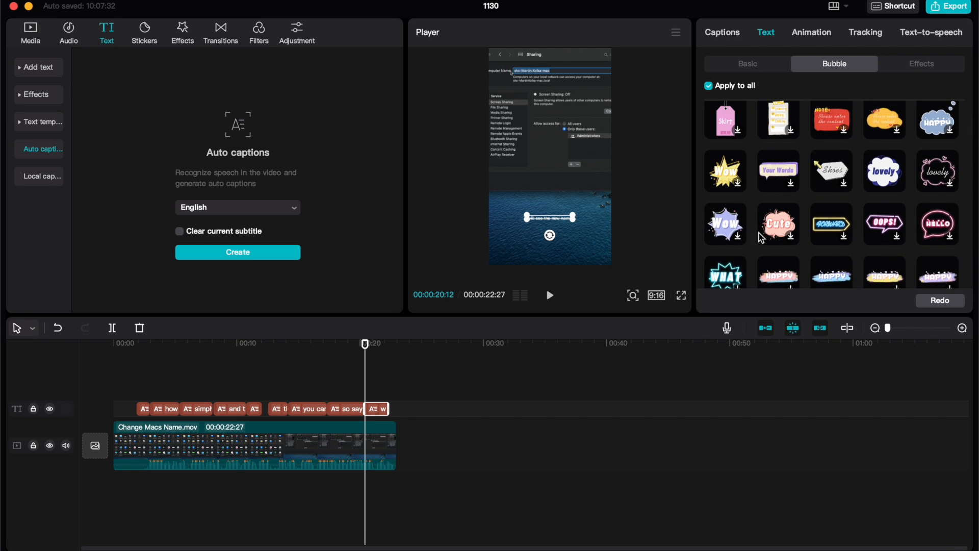
scroll(812, 222, down, 5)
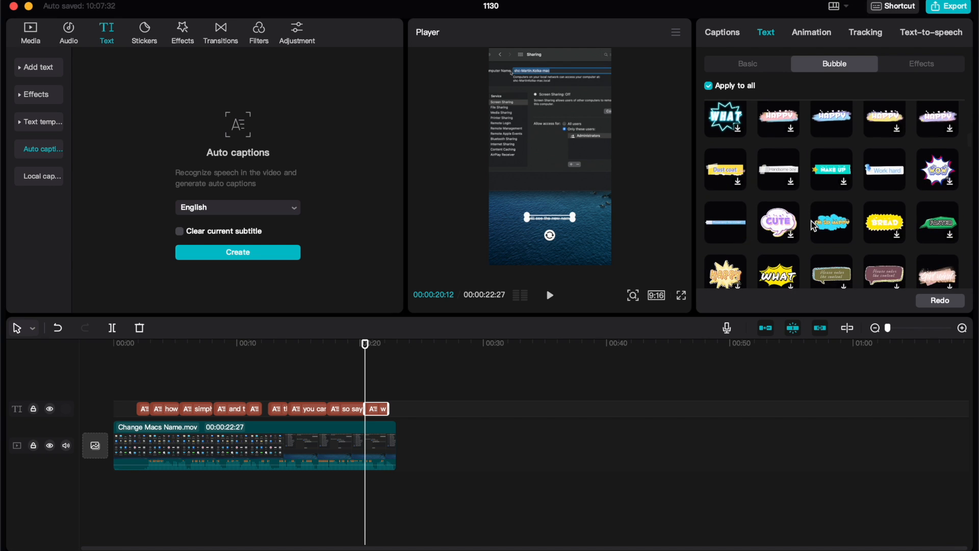
scroll(813, 227, down, 5)
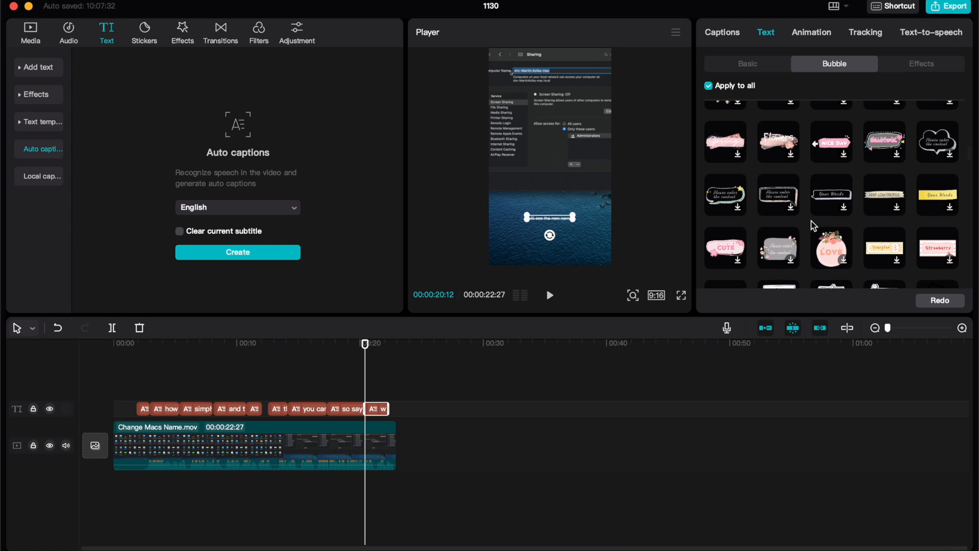
scroll(812, 227, down, 5)
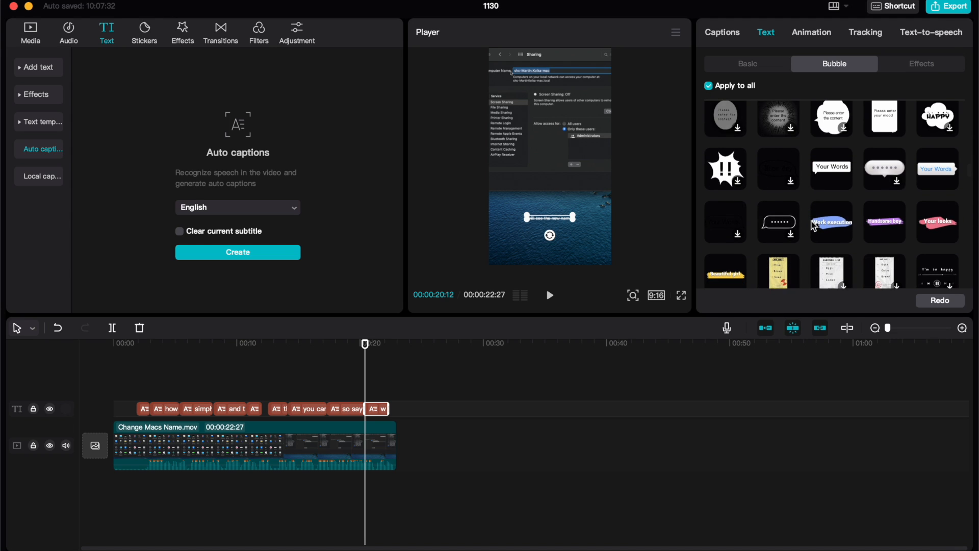
scroll(813, 227, down, 2)
click(841, 191)
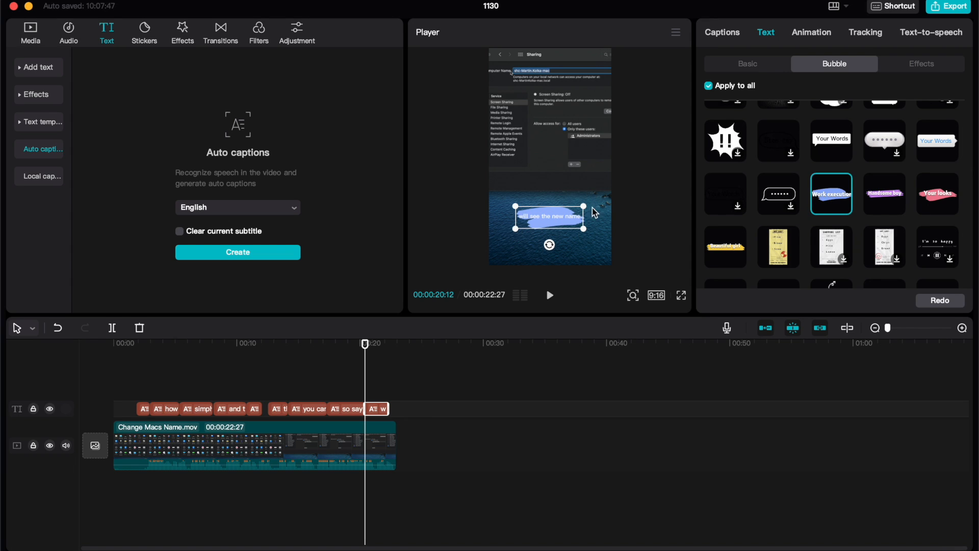
drag(516, 229, 500, 235)
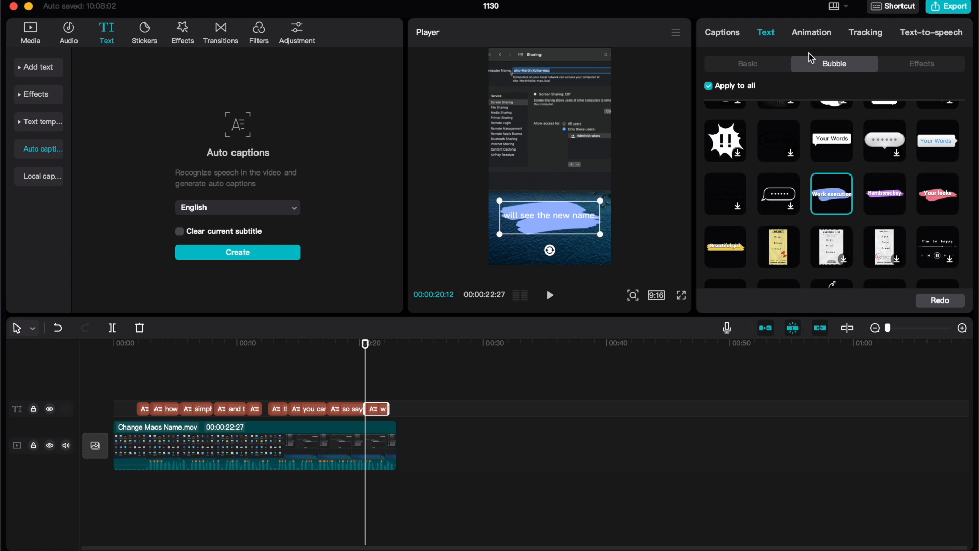
Apply the white text effect with a thick blue outline to all captions.
click(920, 66)
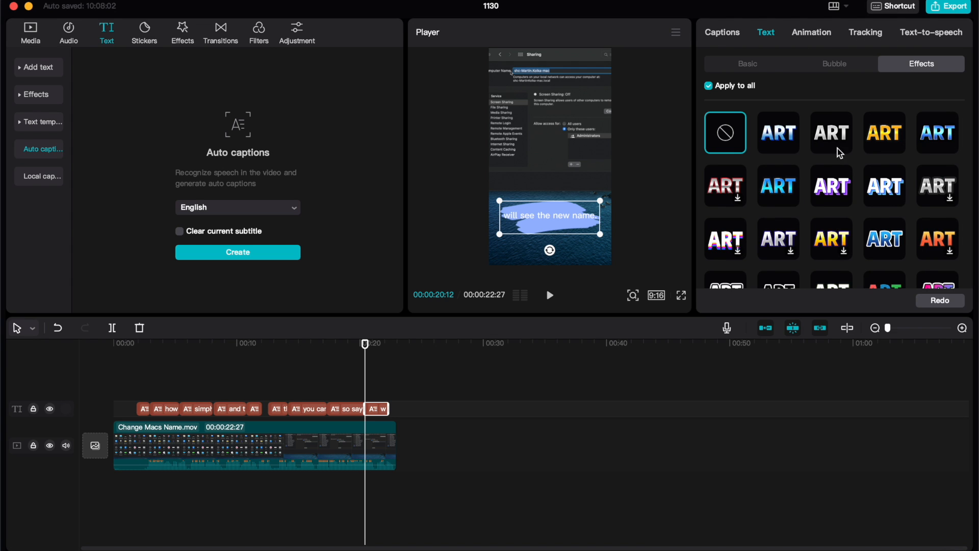
scroll(824, 175, down, 5)
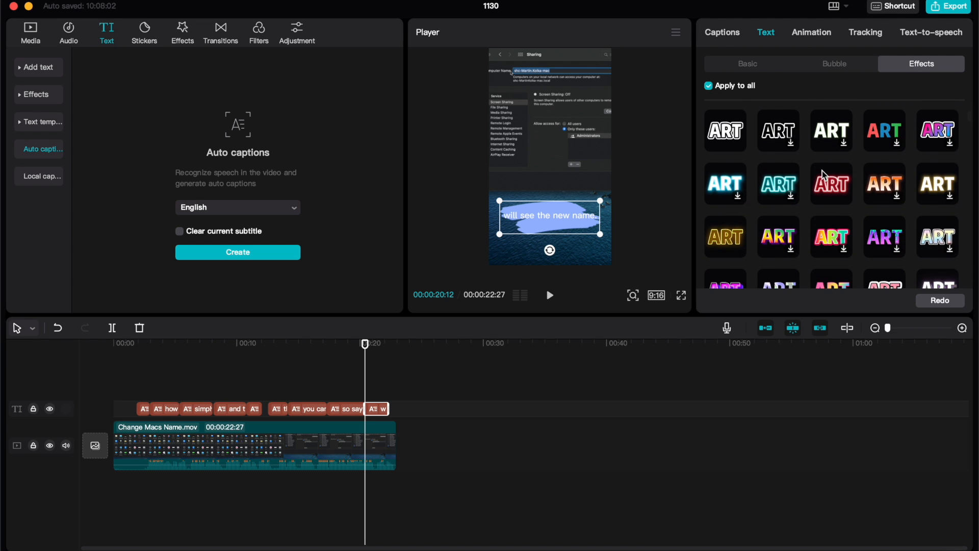
scroll(824, 175, down, 5)
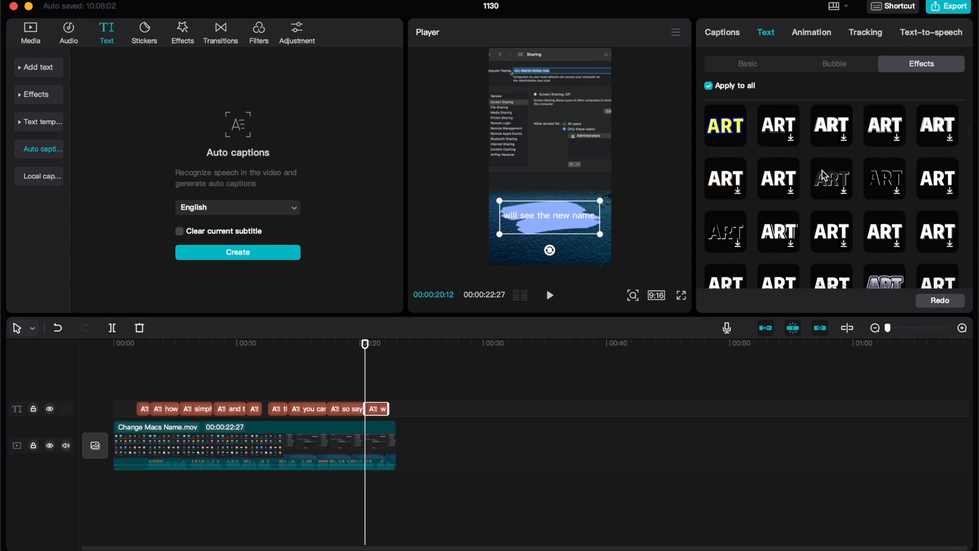
scroll(825, 175, down, 5)
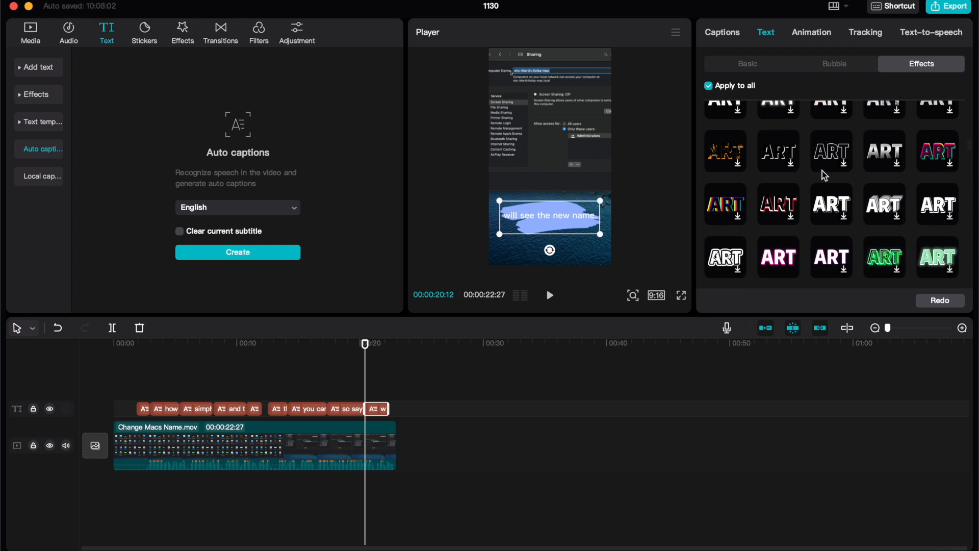
scroll(824, 175, down, 5)
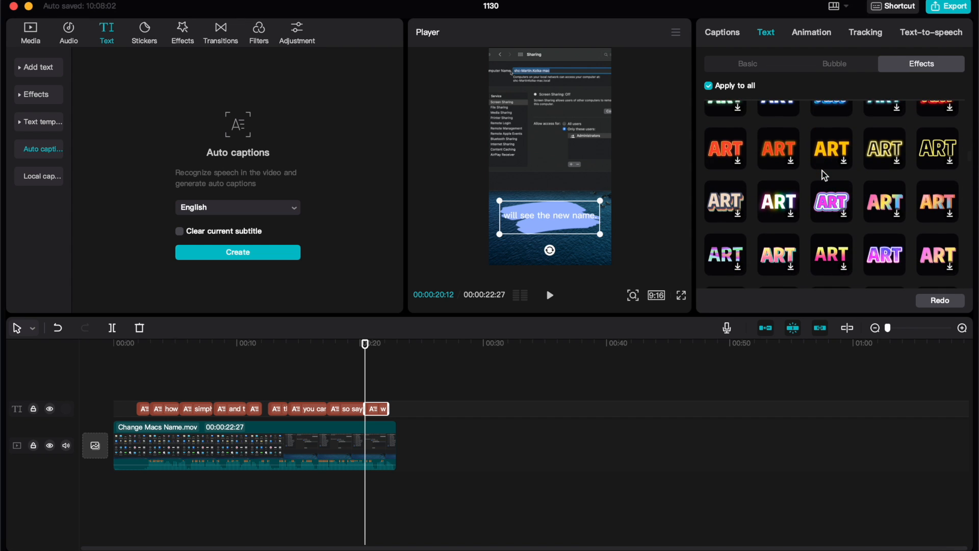
scroll(824, 175, down, 5)
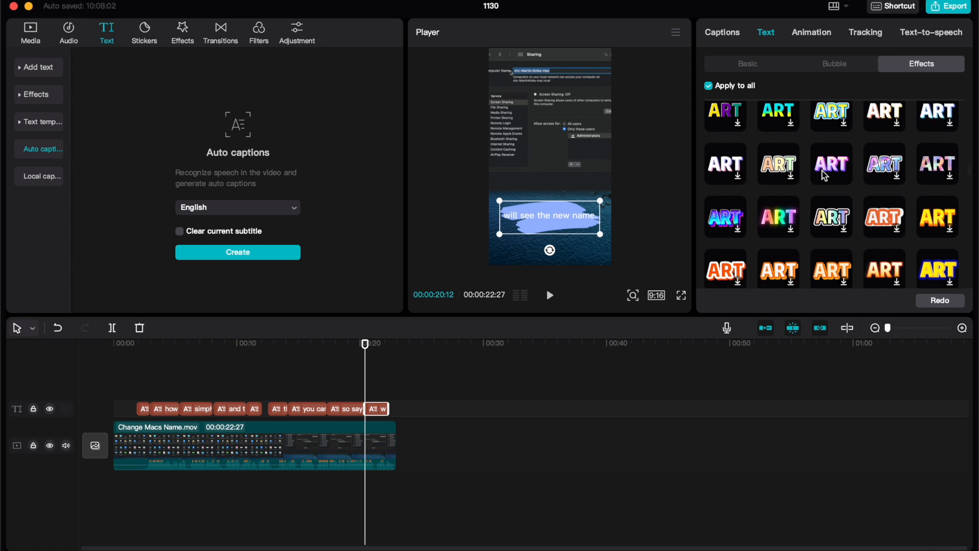
scroll(824, 175, down, 5)
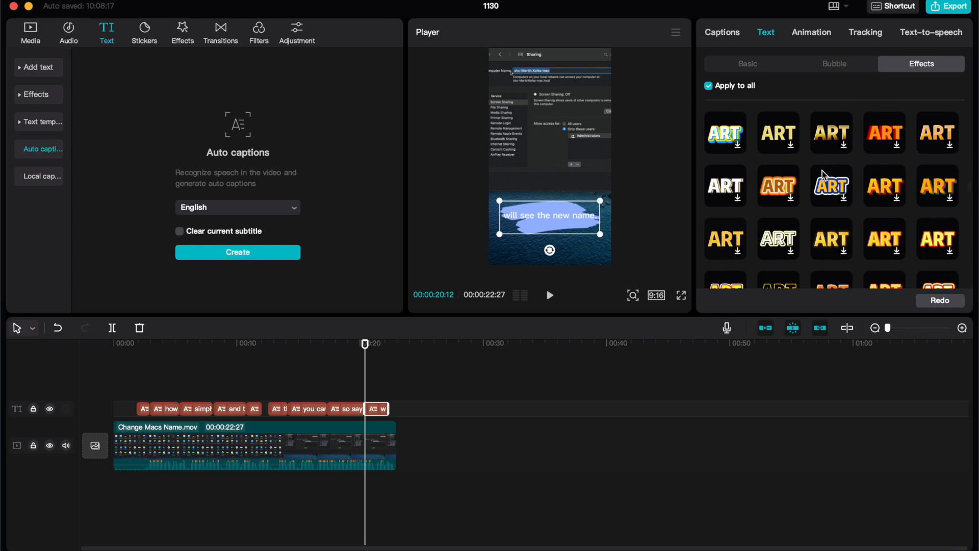
scroll(825, 175, down, 5)
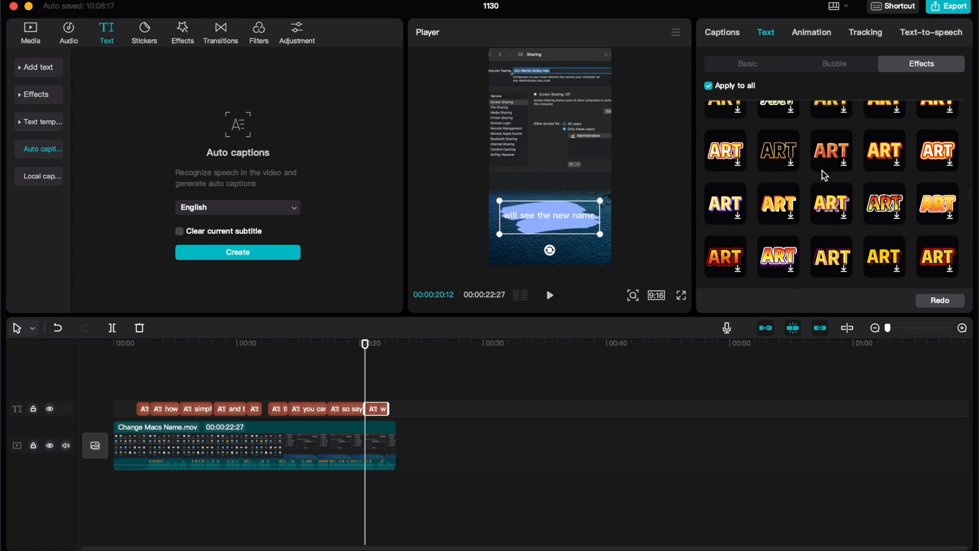
scroll(825, 175, down, 5)
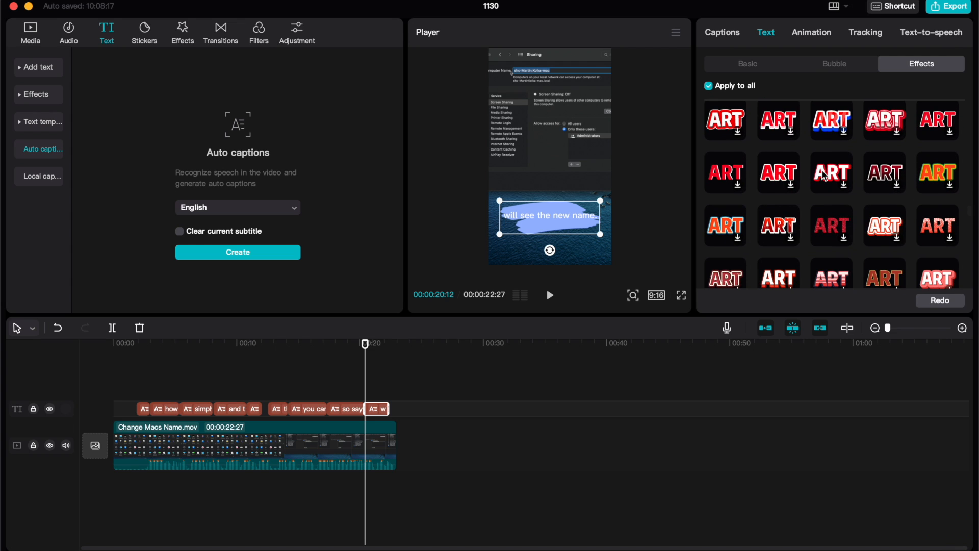
scroll(825, 175, down, 5)
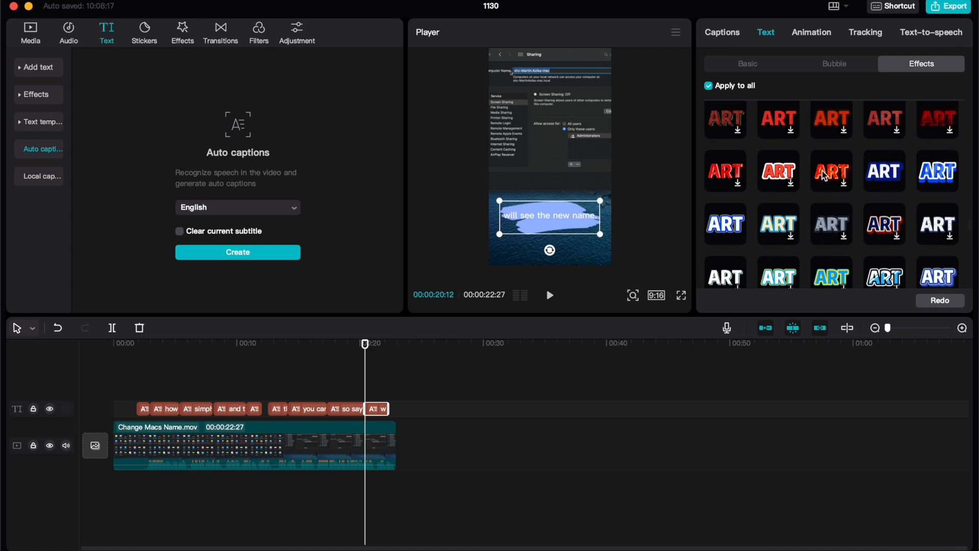
scroll(824, 175, down, 4)
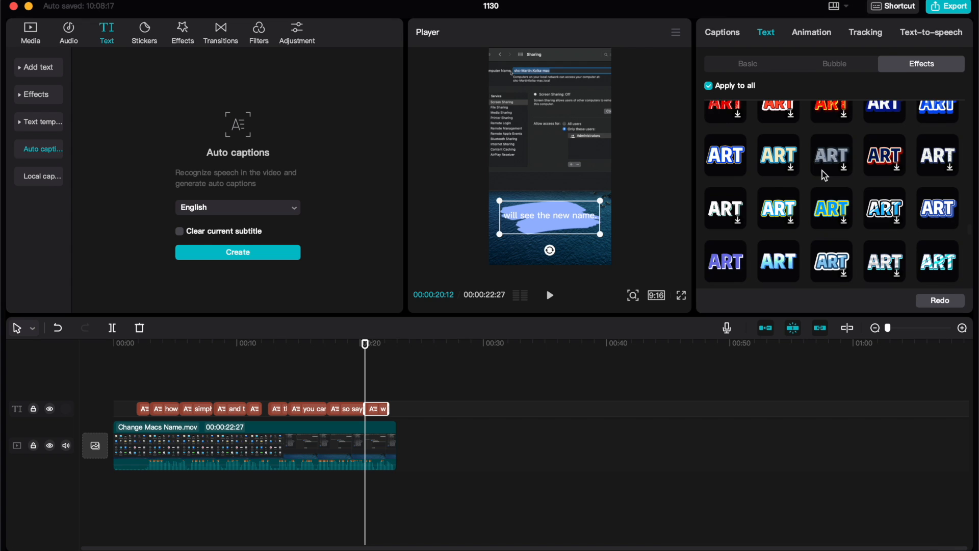
click(933, 157)
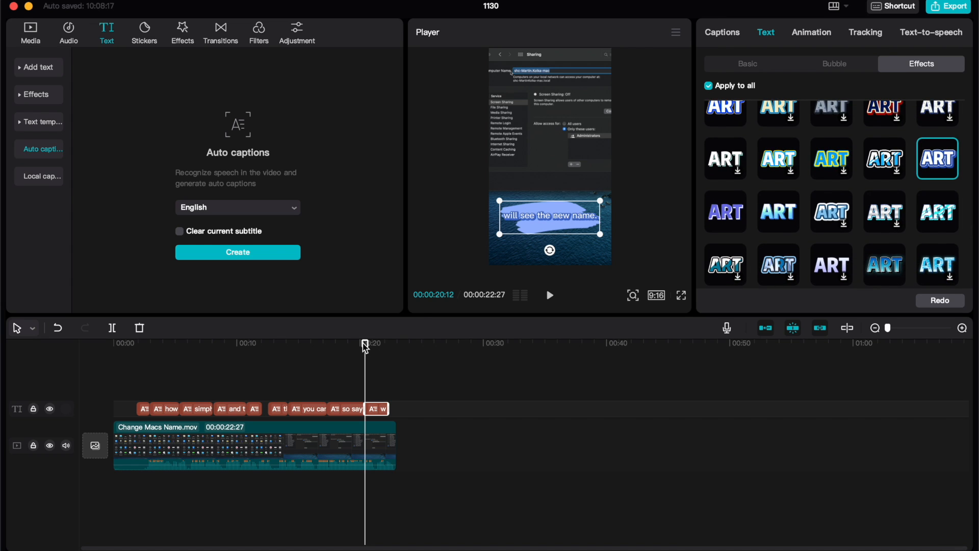
Play the video from the first captions and move the captions slightly lower in the frame.
drag(365, 346, 148, 363)
click(551, 298)
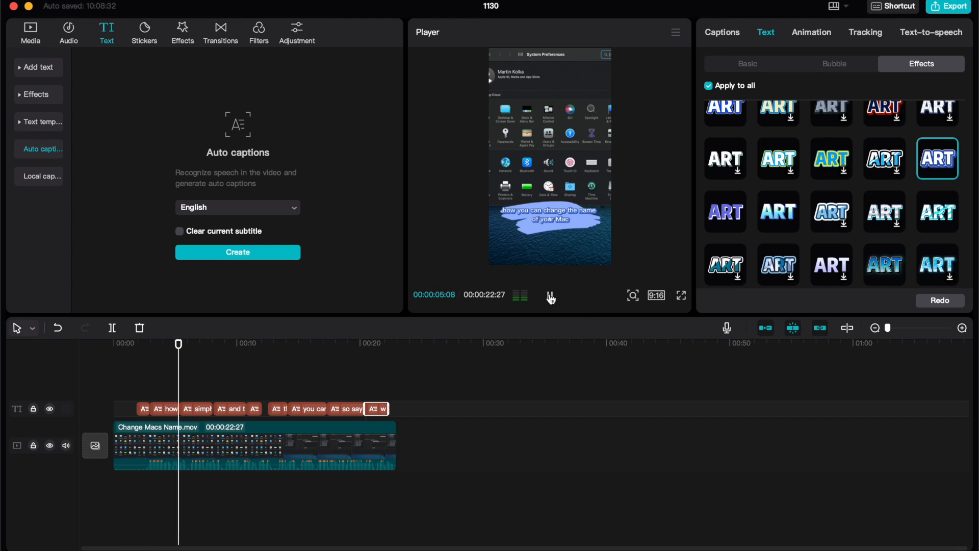
mouse_move(555, 222)
mouse_down()
mouse_move(554, 240)
mouse_move(553, 179)
mouse_move(552, 230)
mouse_up()
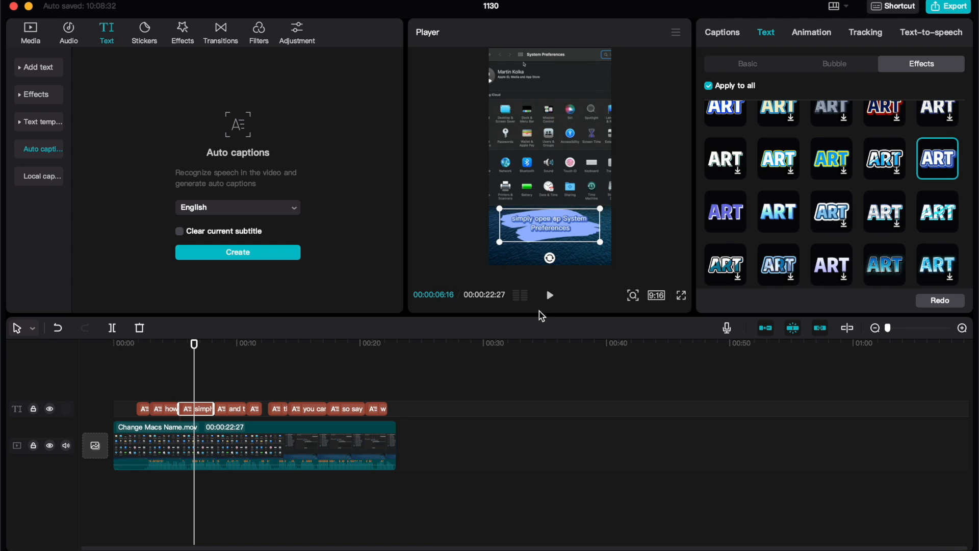
Play back the captioned video in the player and in full screen to check the caption styling, and pause it.
click(550, 295)
click(657, 233)
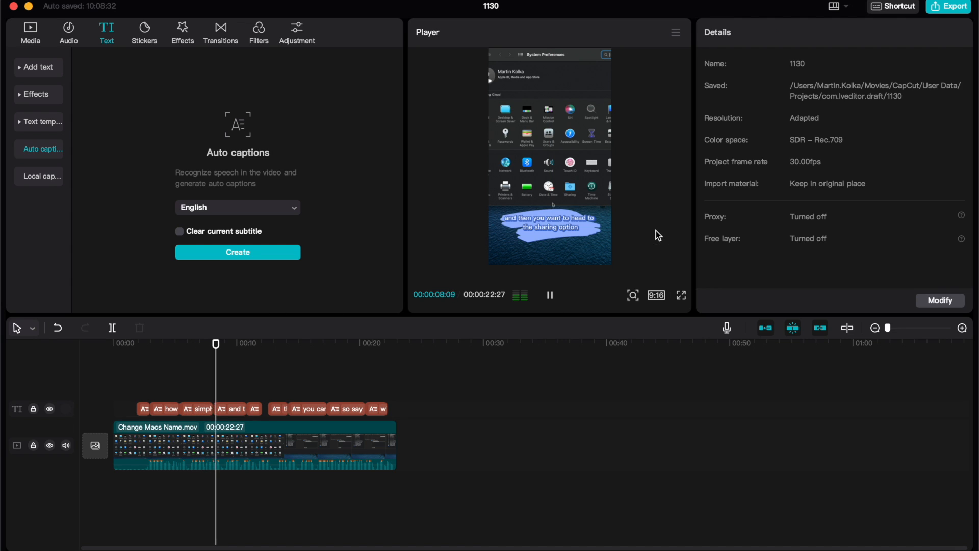
click(682, 296)
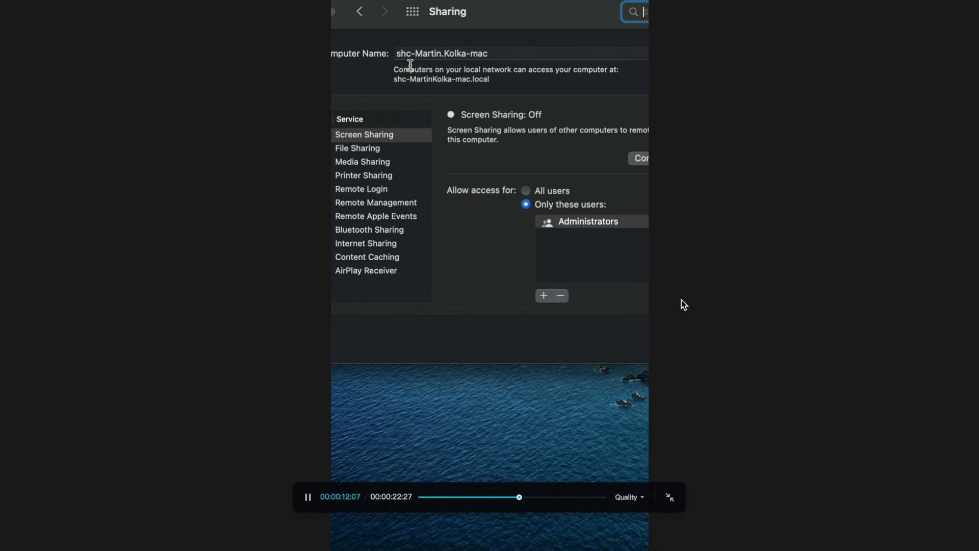
click(669, 500)
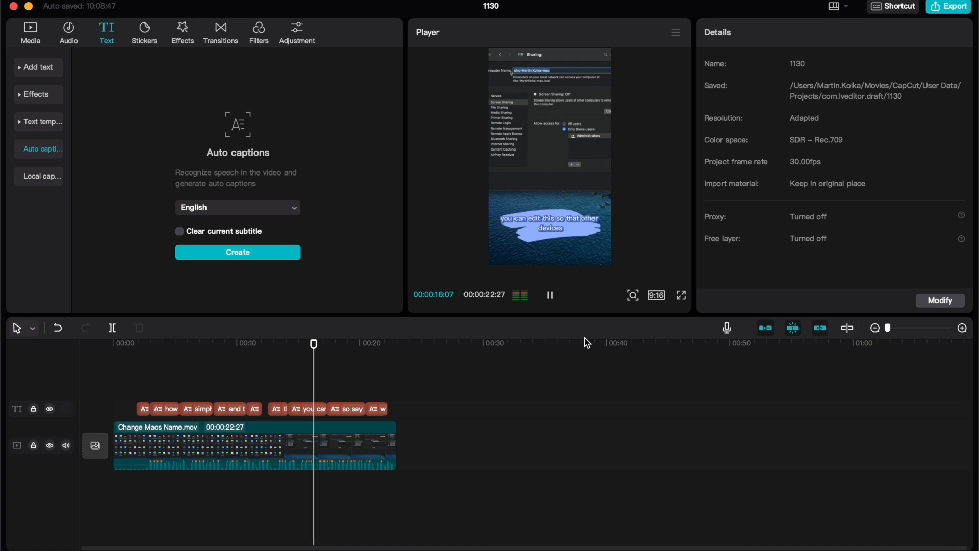
click(550, 295)
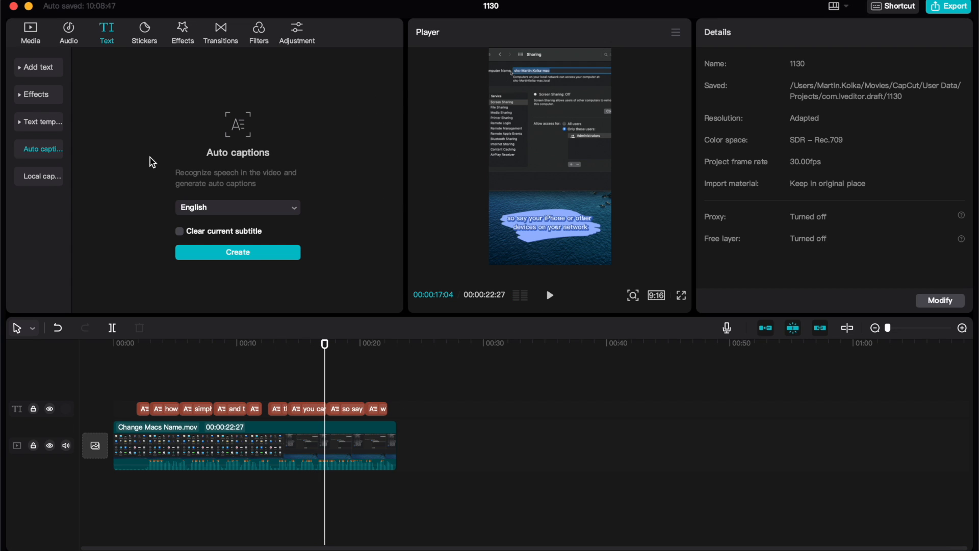
Add the crying rain cloud sticker on a track above the captions from about 4 seconds, and show it in the preview.
click(146, 32)
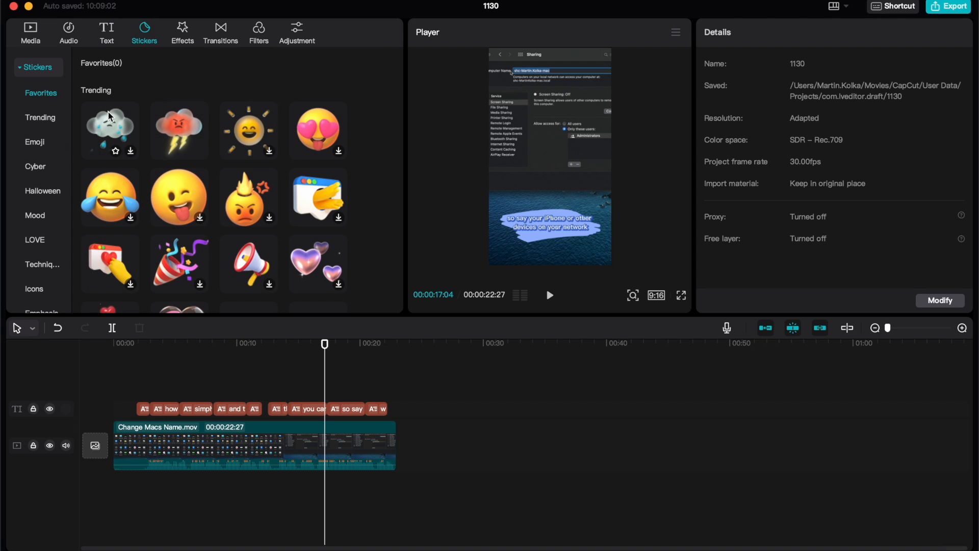
click(123, 131)
drag(122, 131, 164, 390)
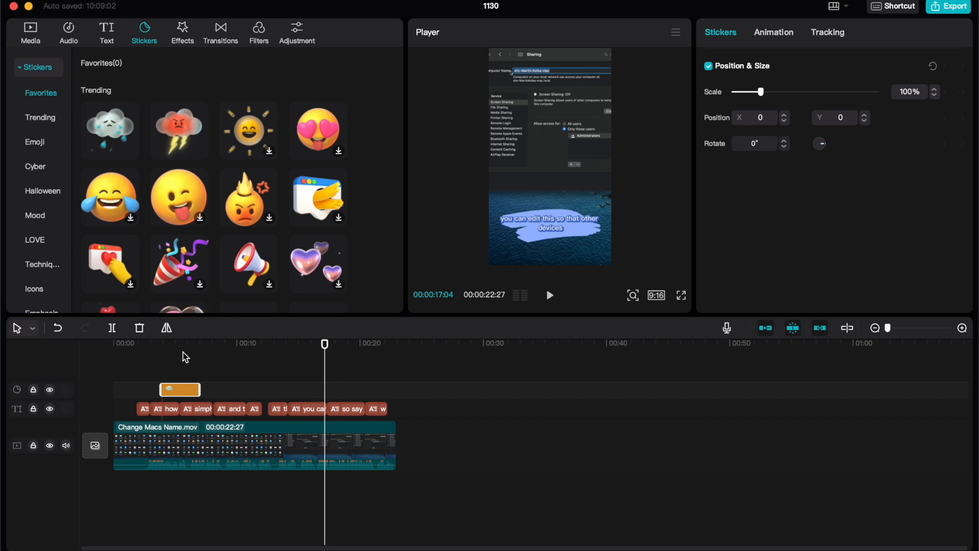
drag(329, 344, 187, 379)
Preview the trending purple gradual and negative strobe video effects on the screen recording without adding them.
click(346, 439)
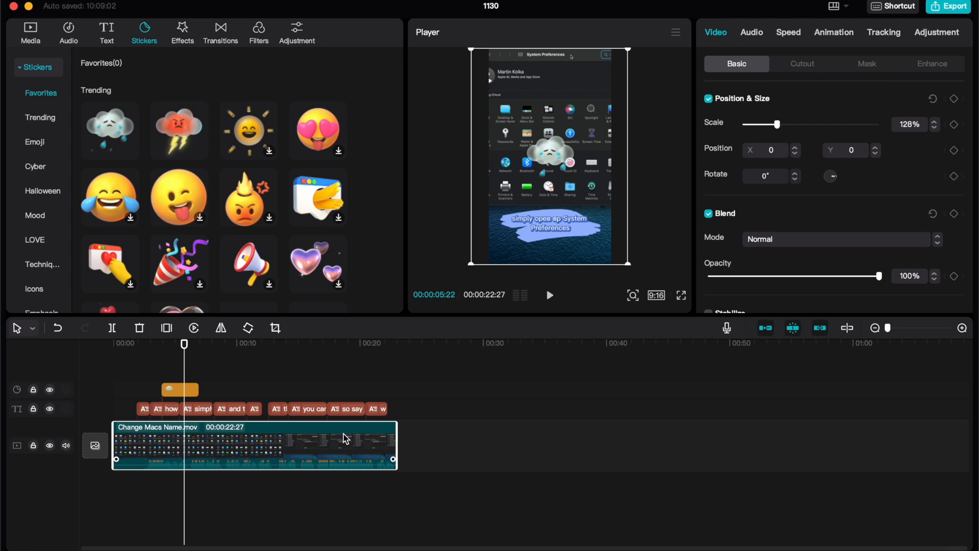
click(184, 43)
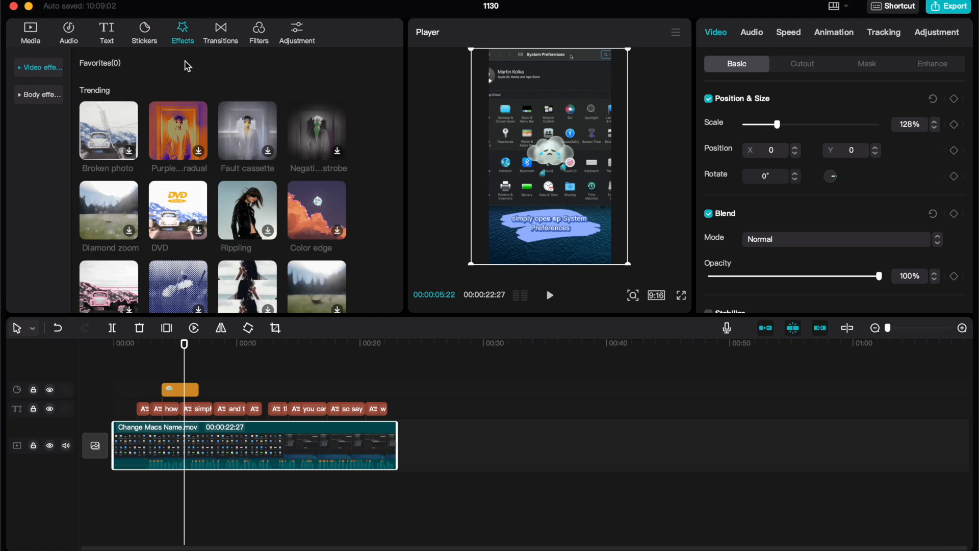
click(174, 146)
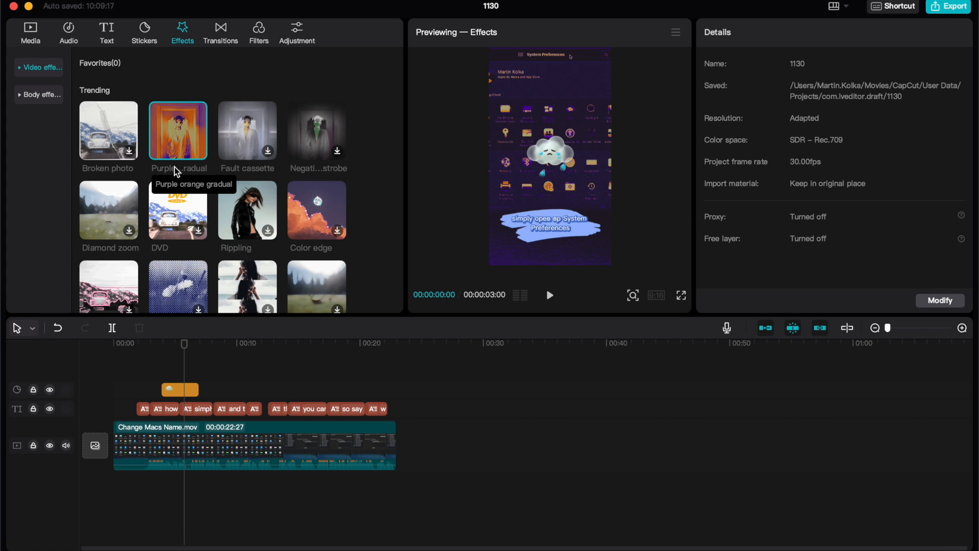
click(250, 438)
click(315, 133)
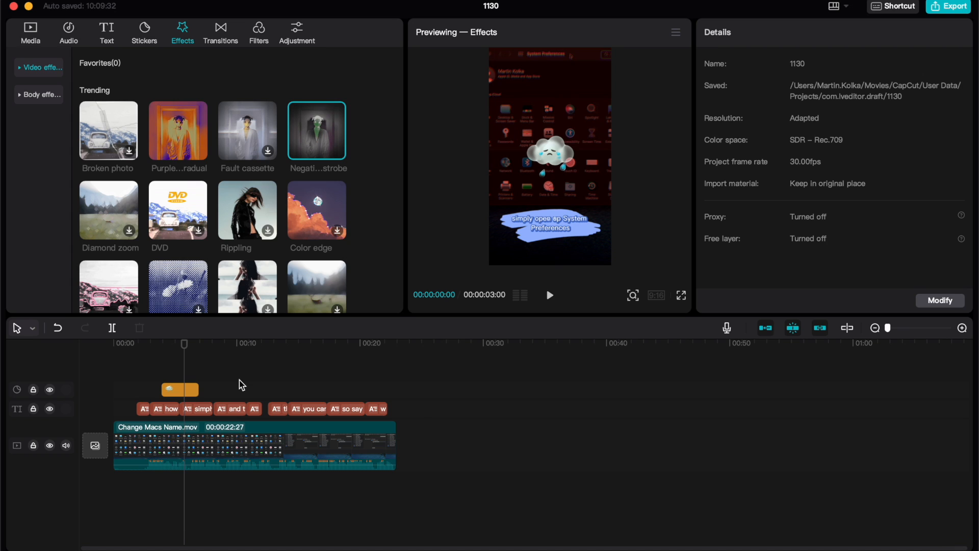
Split the Change Macs Name.mov clip at 00:00:10:23.
drag(186, 347, 245, 341)
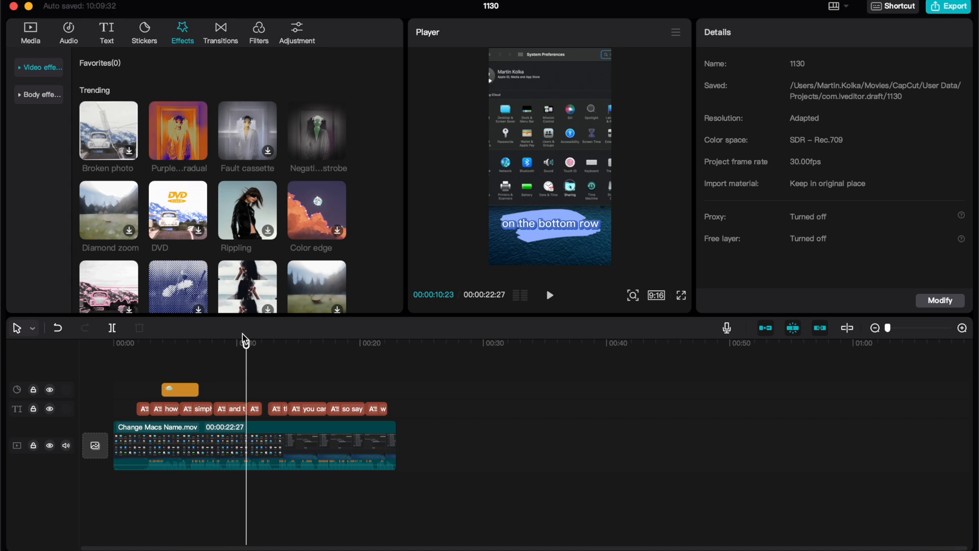
click(206, 451)
click(112, 329)
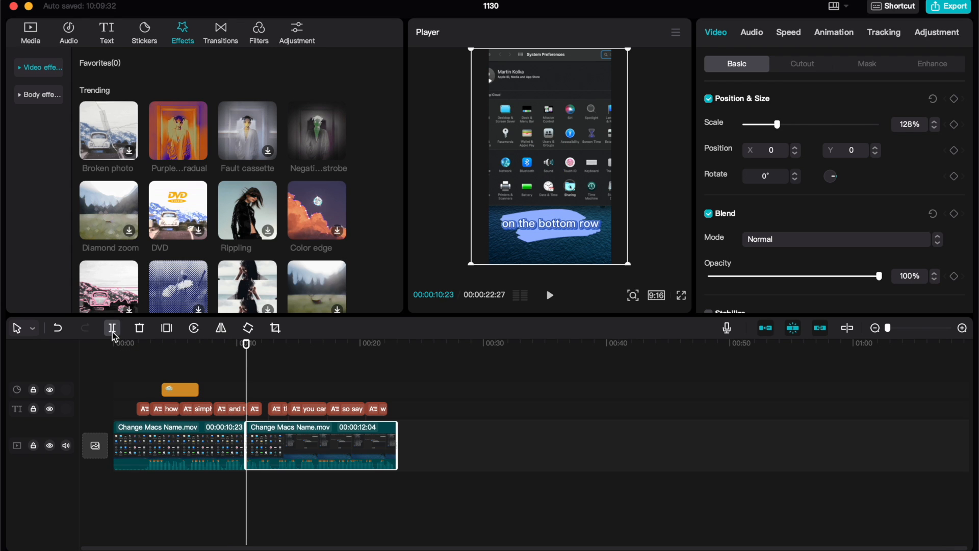
Add the Blink transition from the basic set at the cut between the two video clips.
click(219, 32)
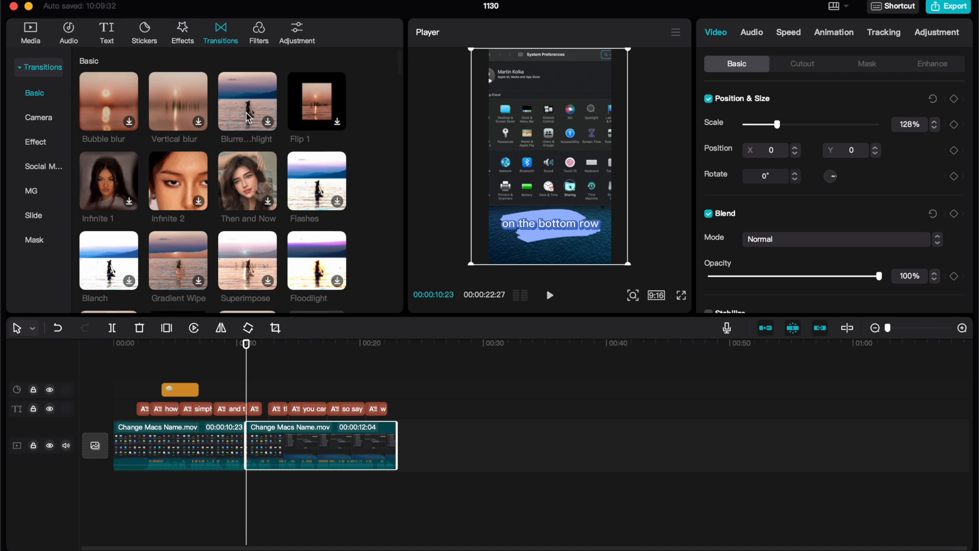
scroll(245, 116, down, 2)
scroll(245, 112, down, 4)
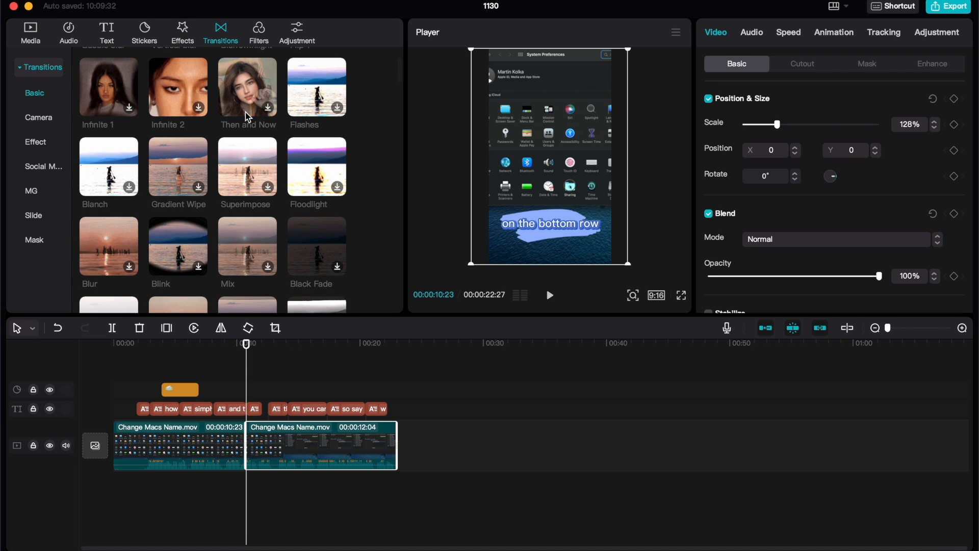
scroll(247, 178, down, 2)
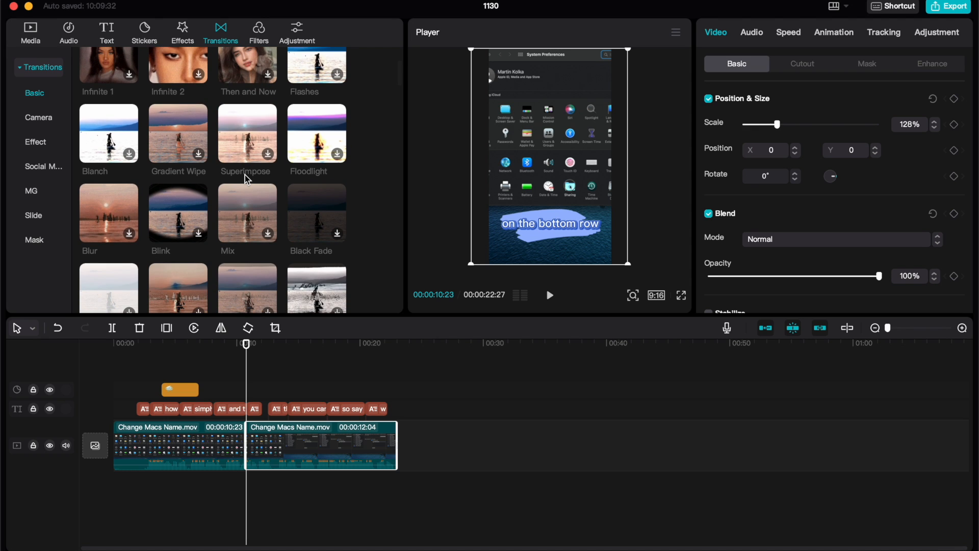
scroll(242, 238, down, 1)
click(181, 188)
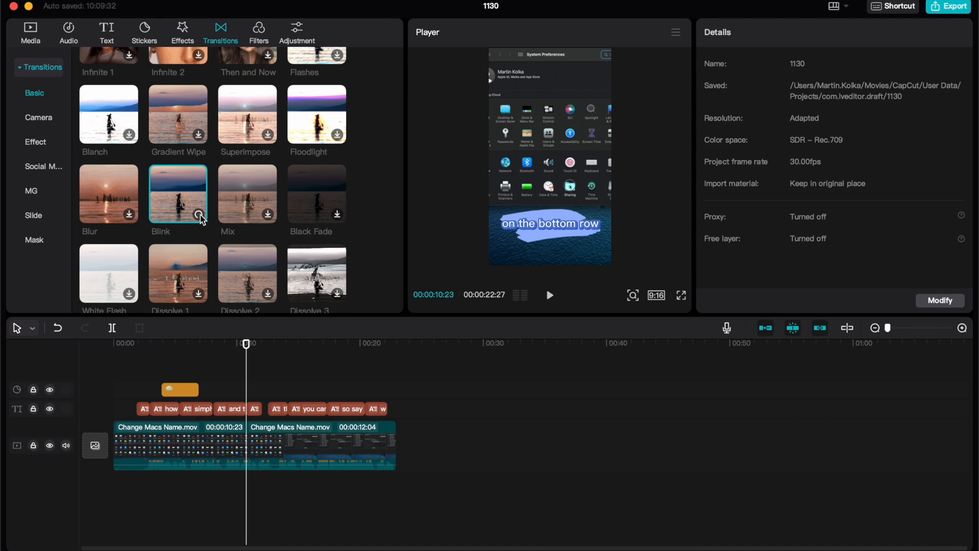
drag(181, 188, 244, 448)
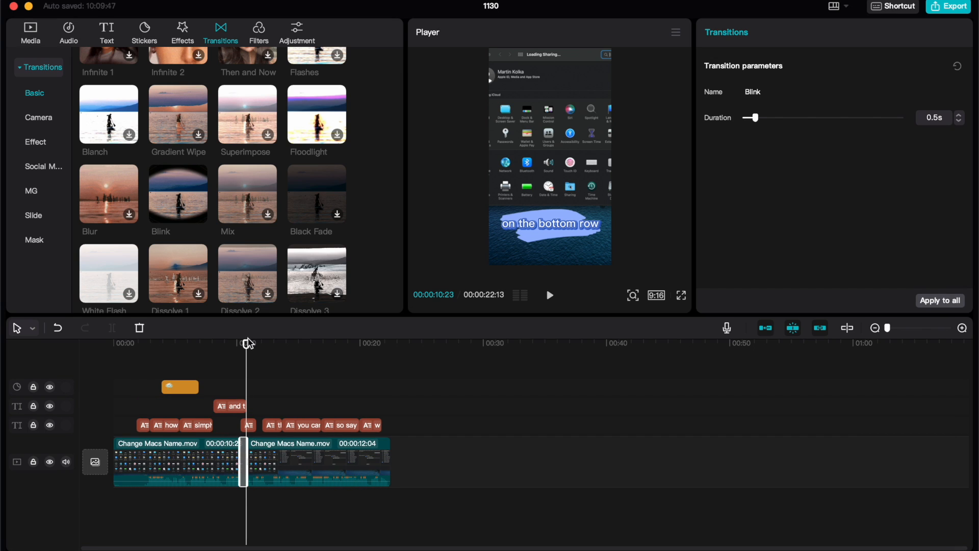
Play back the video across the cut to check the Blink transition.
drag(249, 343, 226, 346)
click(550, 296)
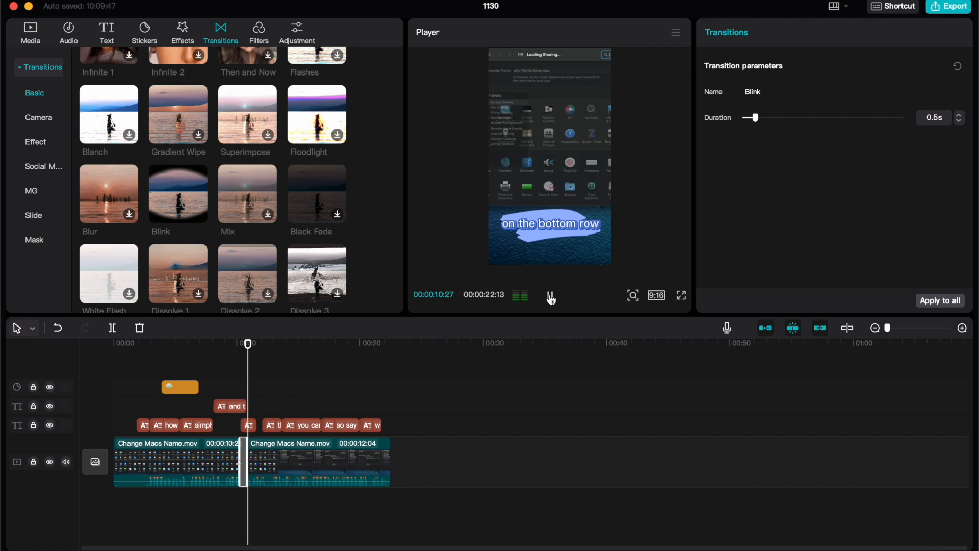
click(551, 297)
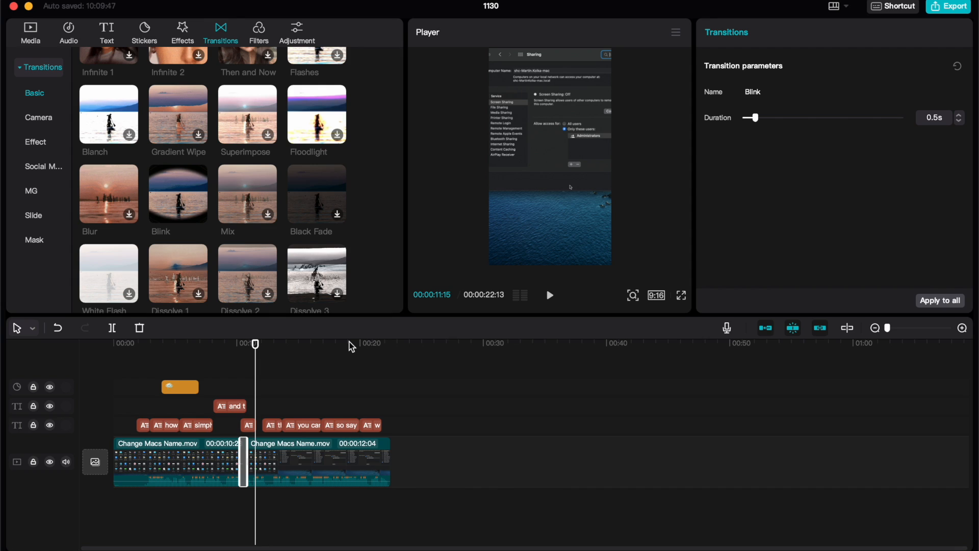
click(30, 33)
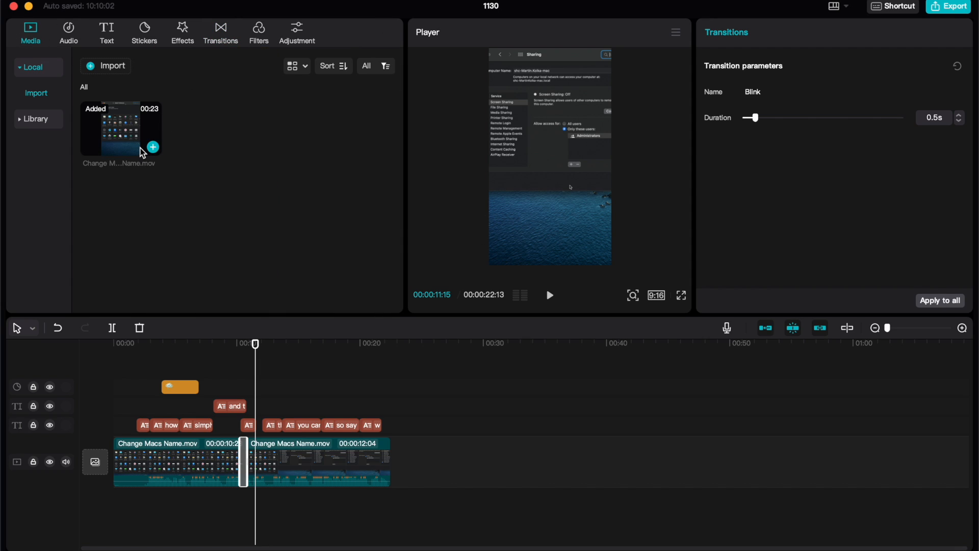
click(107, 29)
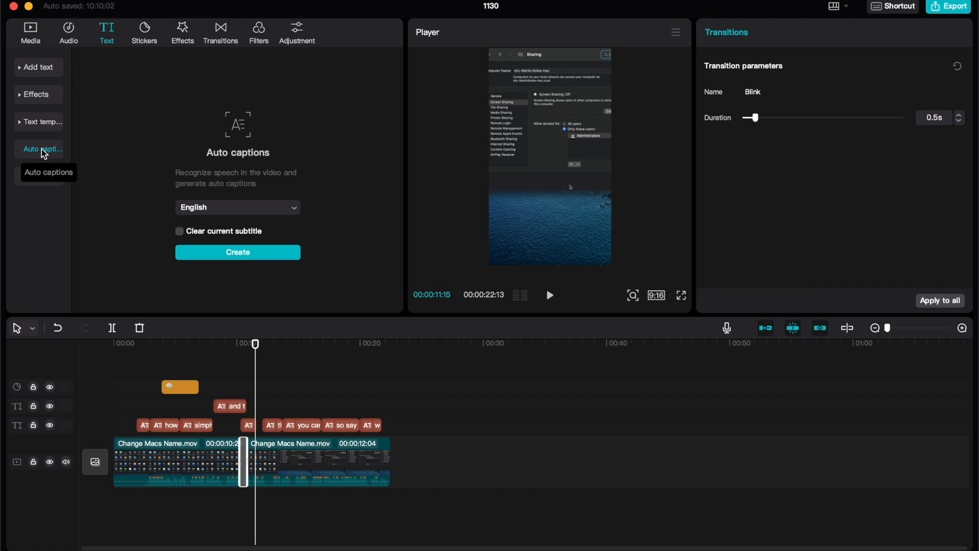
click(145, 35)
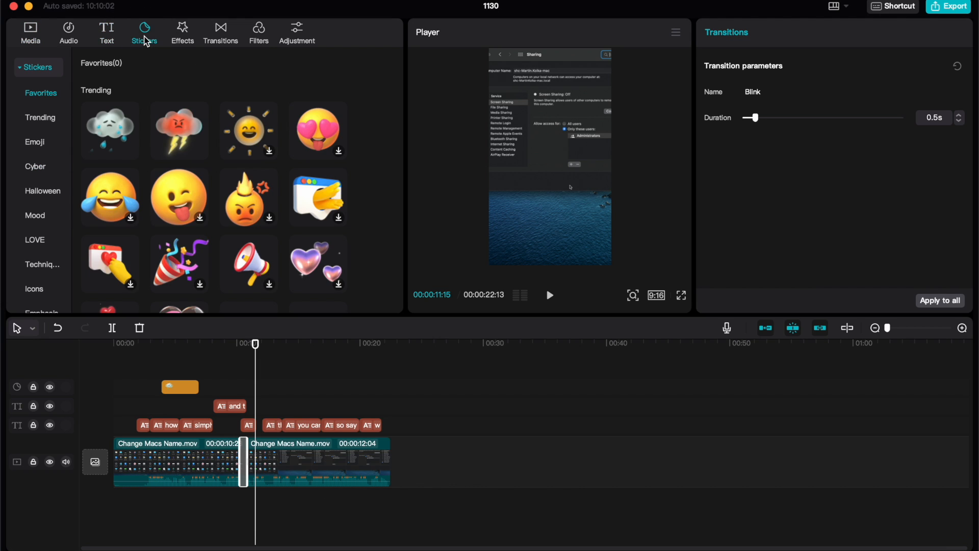
click(183, 39)
click(222, 38)
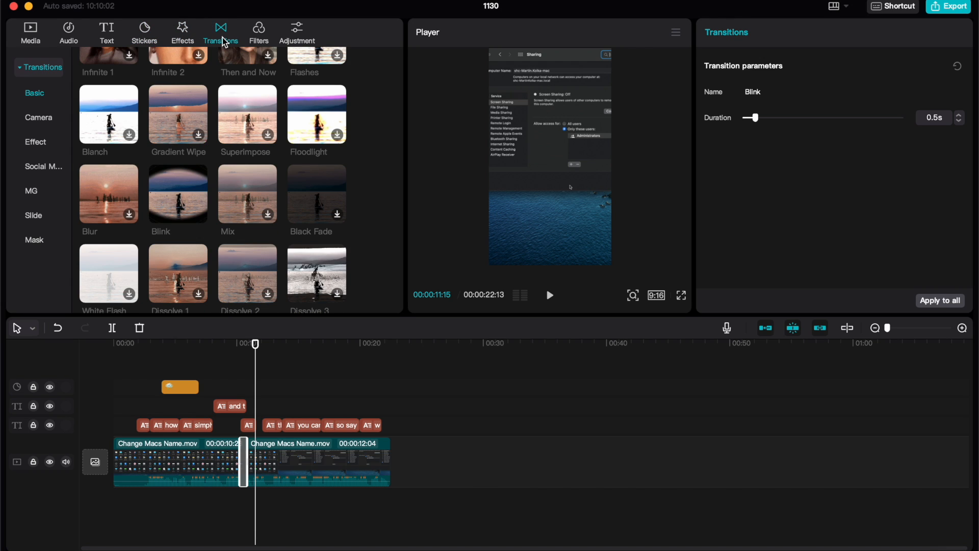